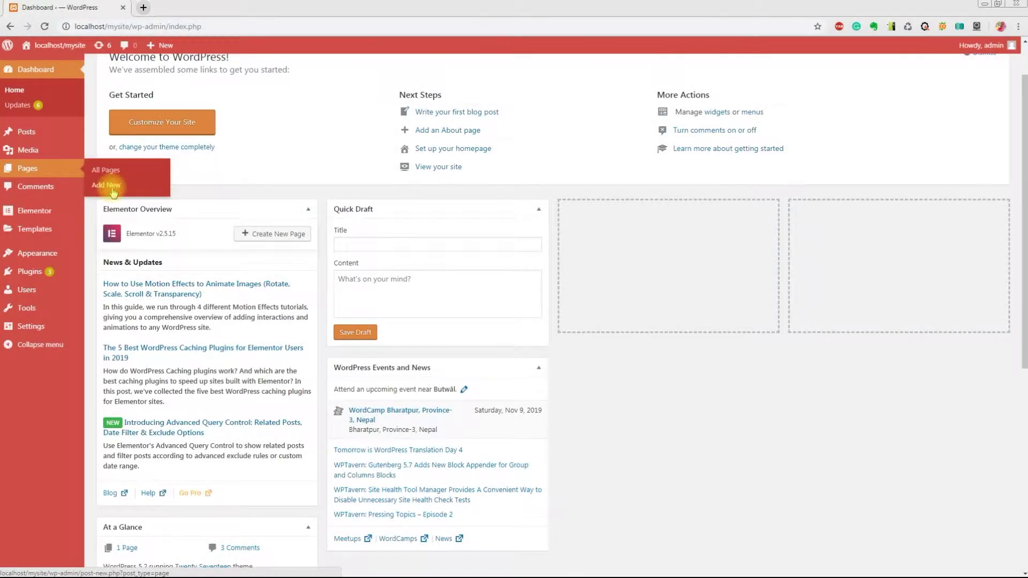
# - Create a new page titled "About Us" and open it for editing with Elementor
pyautogui.click(113, 188)
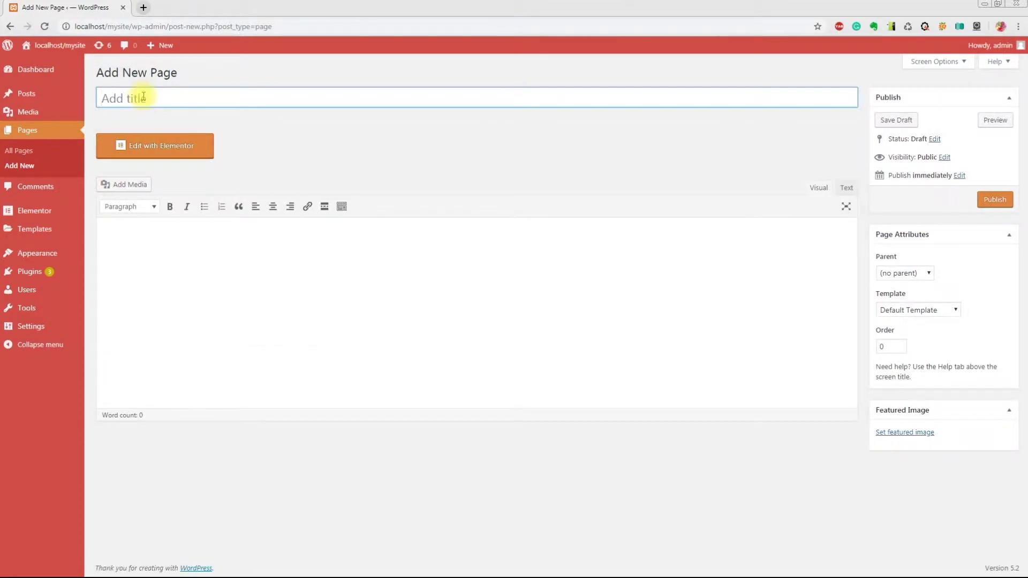
pyautogui.write('About Us')
pyautogui.click(161, 155)
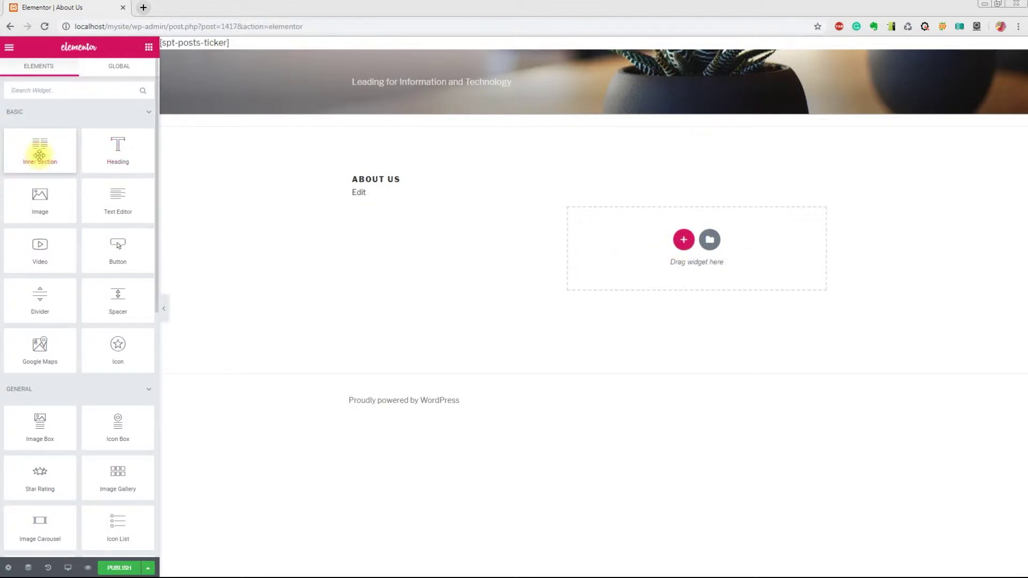
# - Show the Navigator and add a single-column section to the page
pyautogui.click(28, 569)
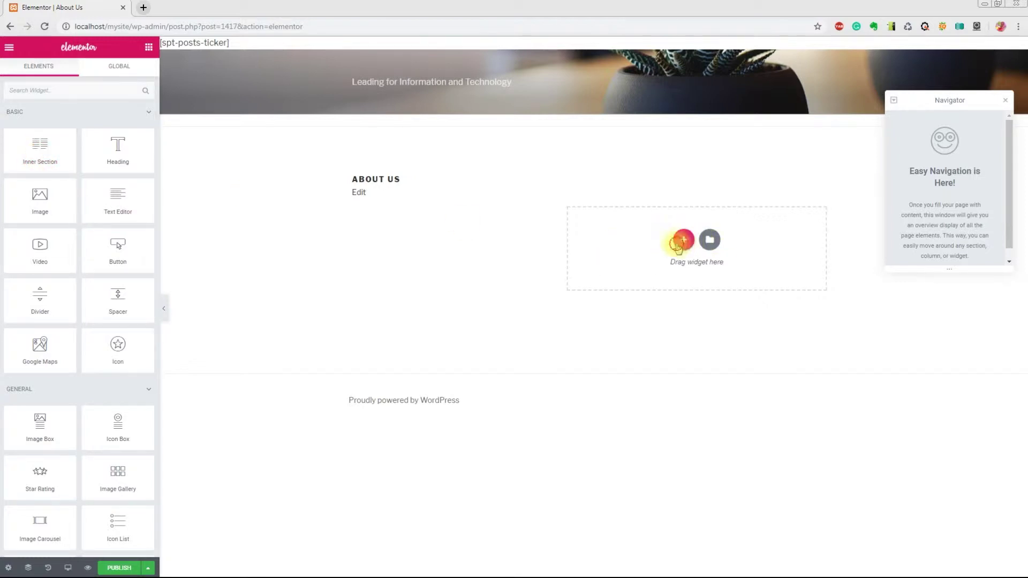
pyautogui.click(684, 240)
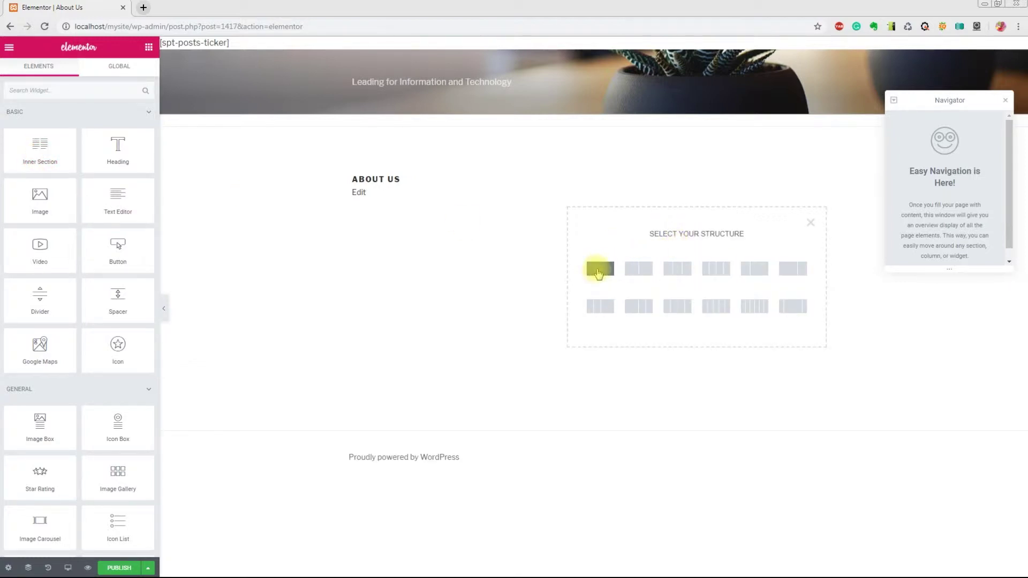
pyautogui.click(599, 271)
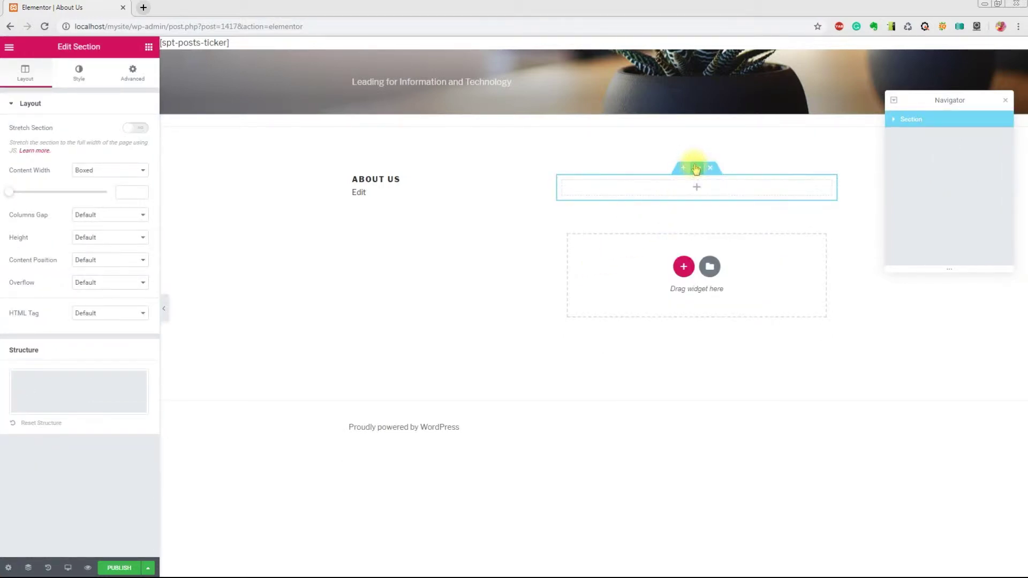
# - Give the section a classic background using the Jellyfish.jpg image from the media library
pyautogui.click(79, 75)
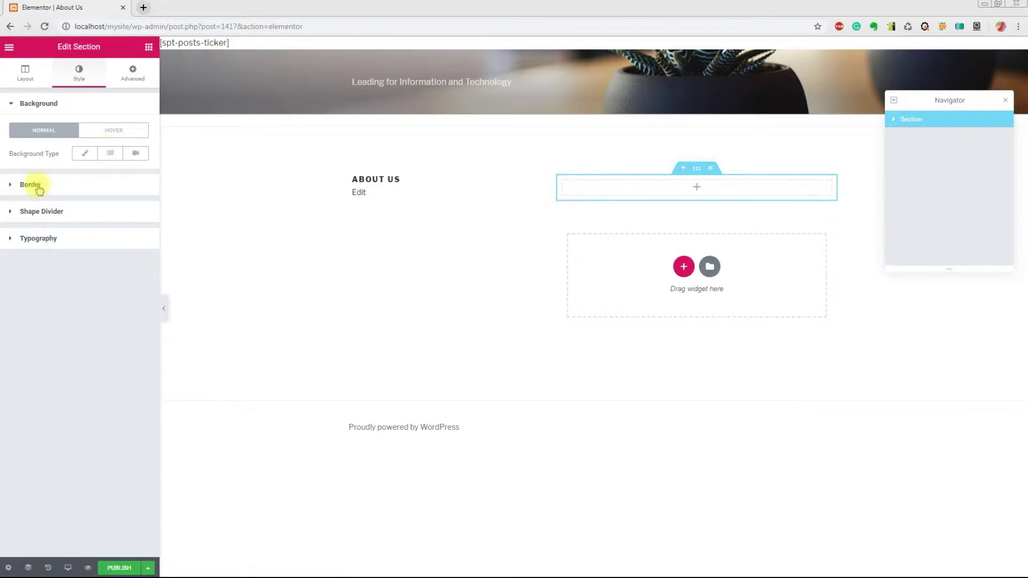
pyautogui.click(78, 155)
pyautogui.click(81, 250)
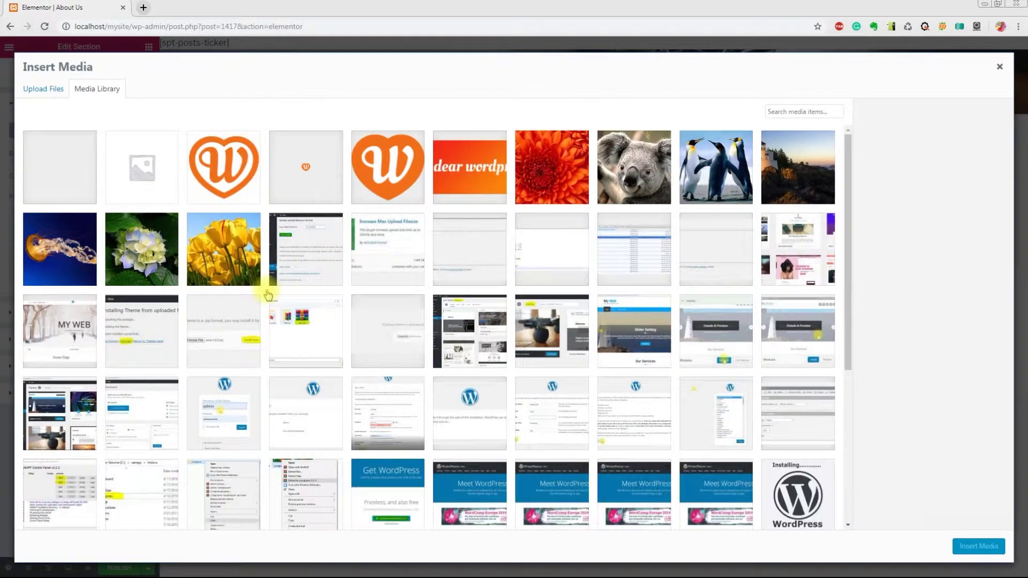
pyautogui.scroll(-1, 337, 230)
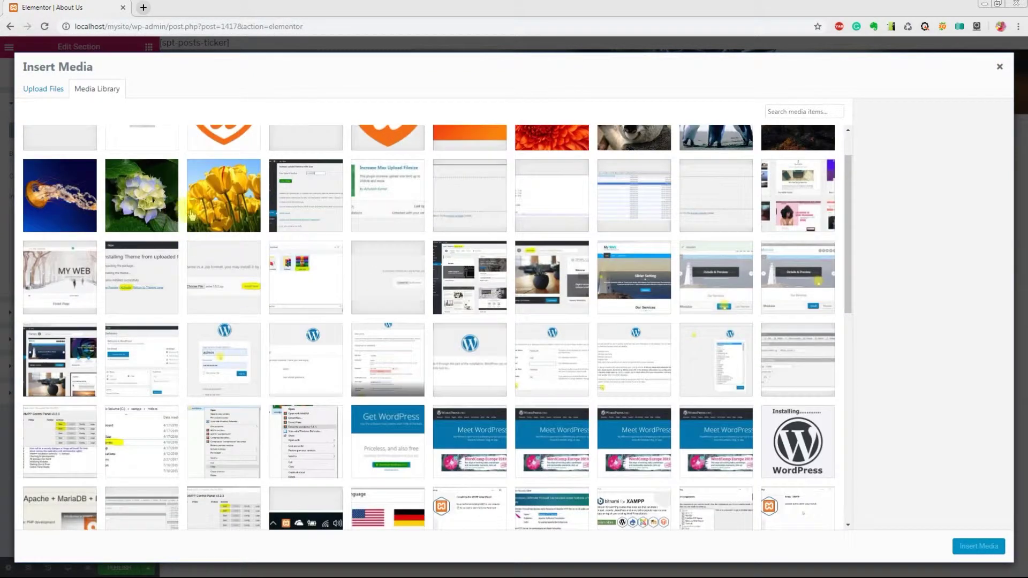
pyautogui.click(75, 194)
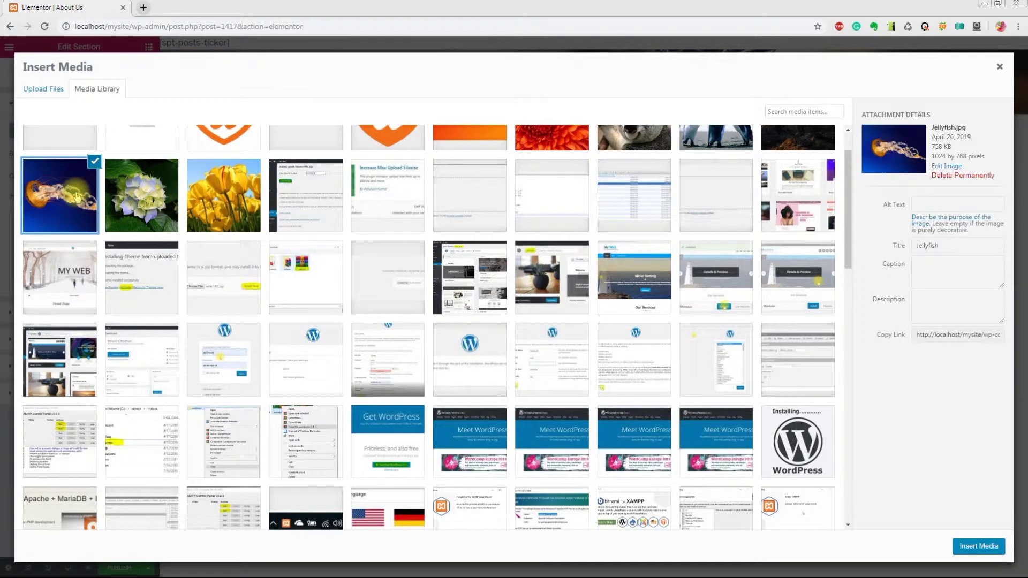
pyautogui.click(978, 547)
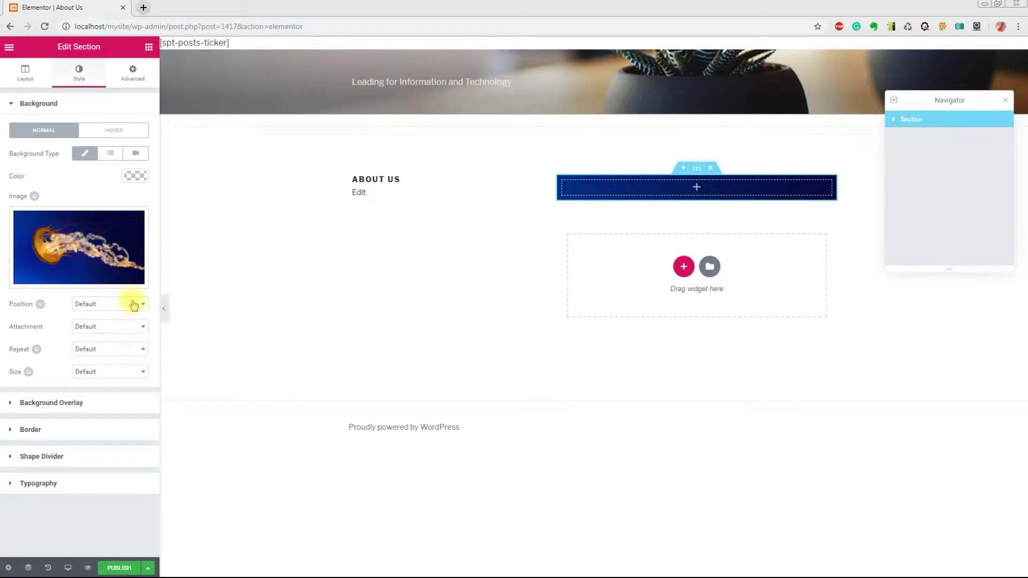
# - Set the section background image's size to Cover and its repeat to No-repeat, keeping attachment and position at Default
pyautogui.click(135, 378)
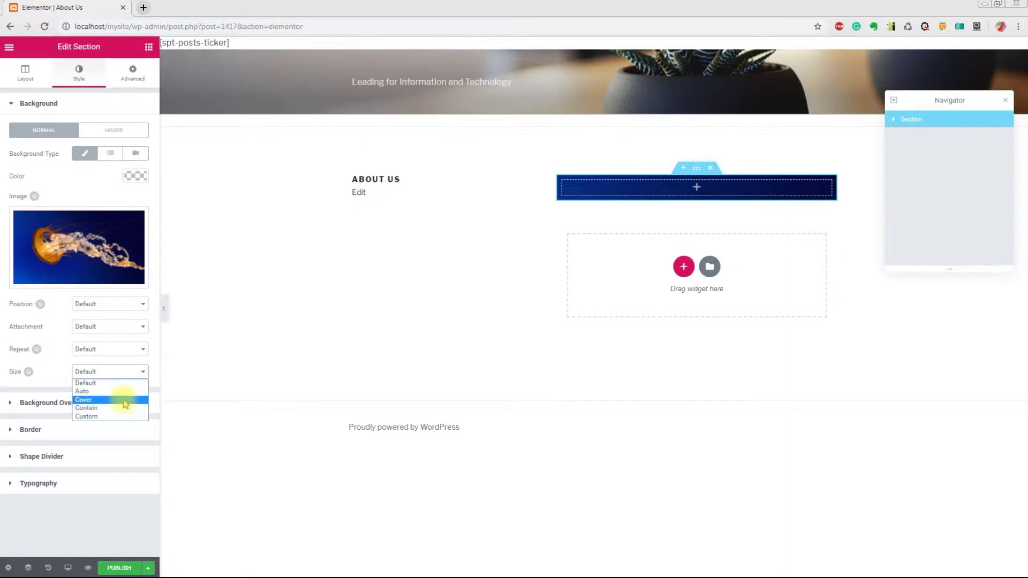
pyautogui.click(123, 400)
pyautogui.click(123, 350)
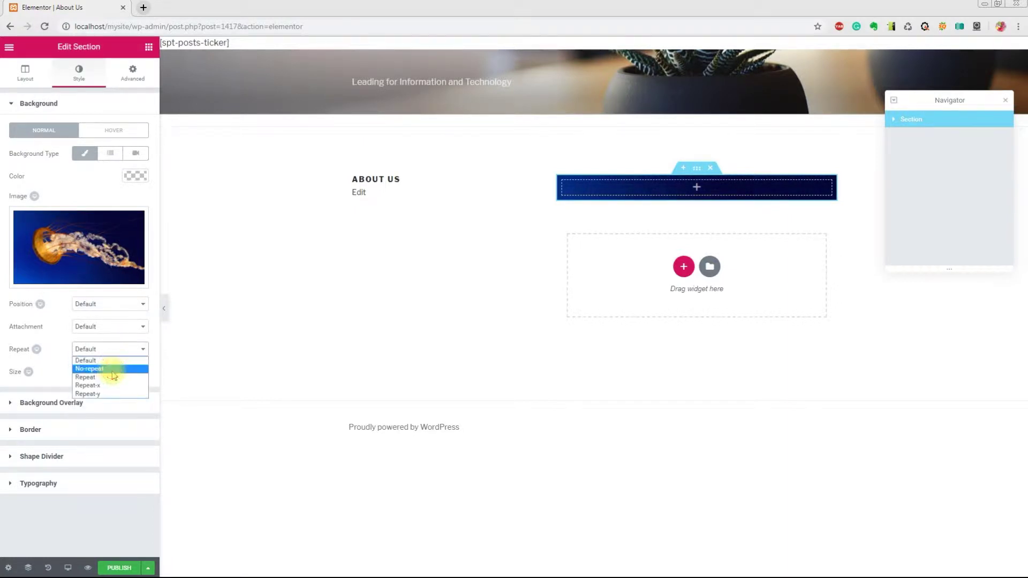
pyautogui.click(113, 370)
pyautogui.click(128, 327)
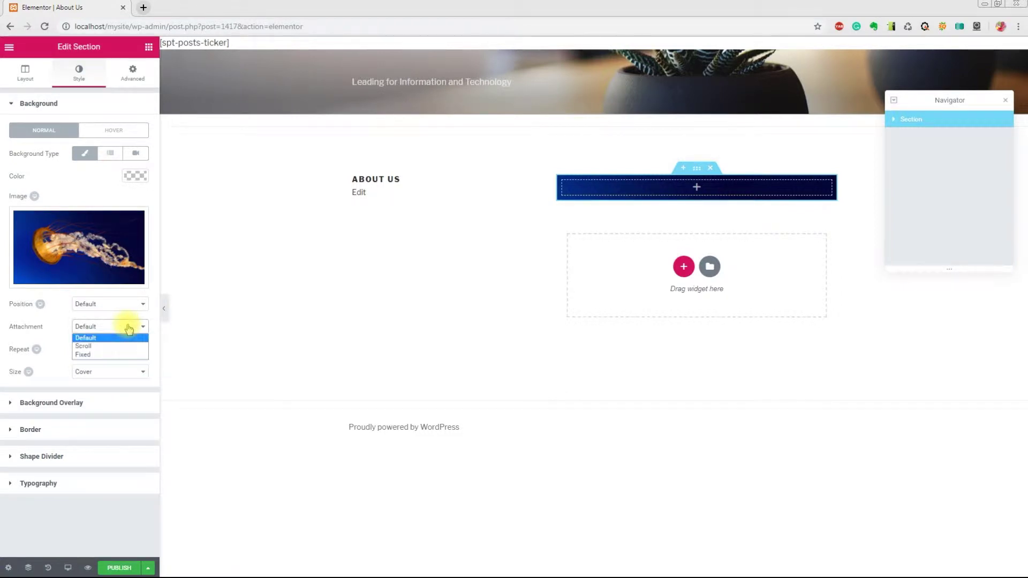
pyautogui.click(128, 327)
pyautogui.click(130, 304)
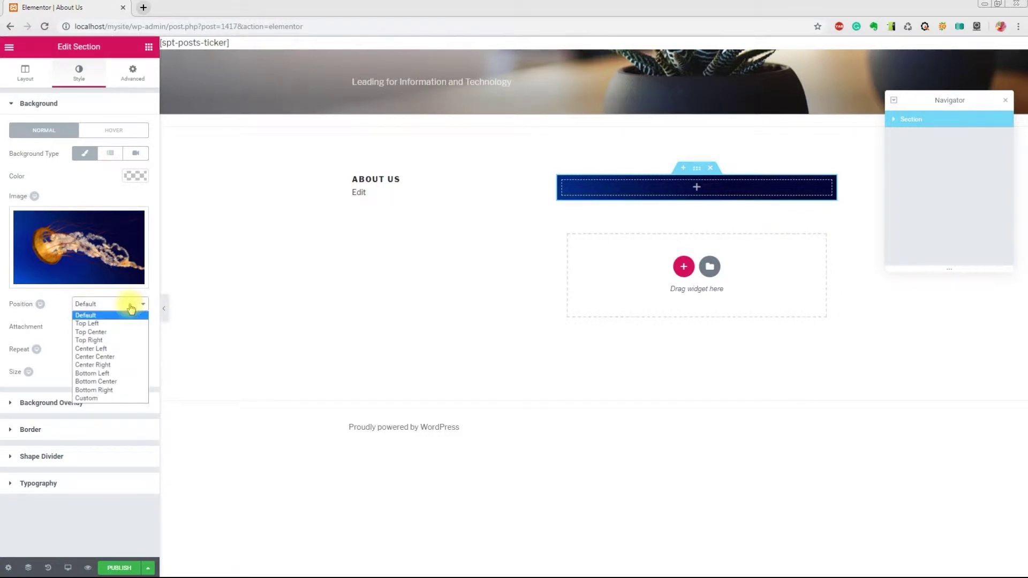
pyautogui.click(132, 308)
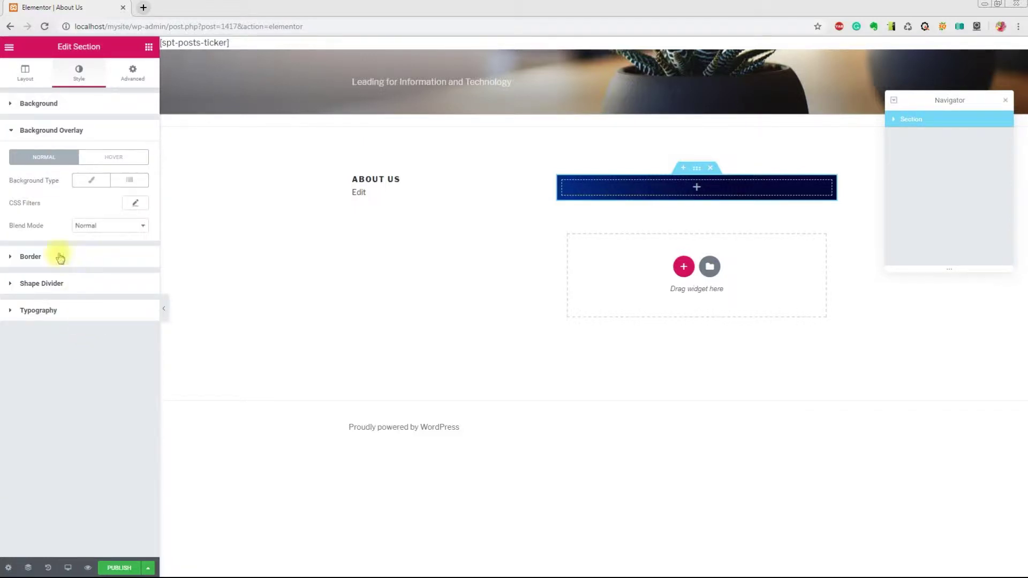
# - Set the section's content width to Full Width
pyautogui.click(24, 70)
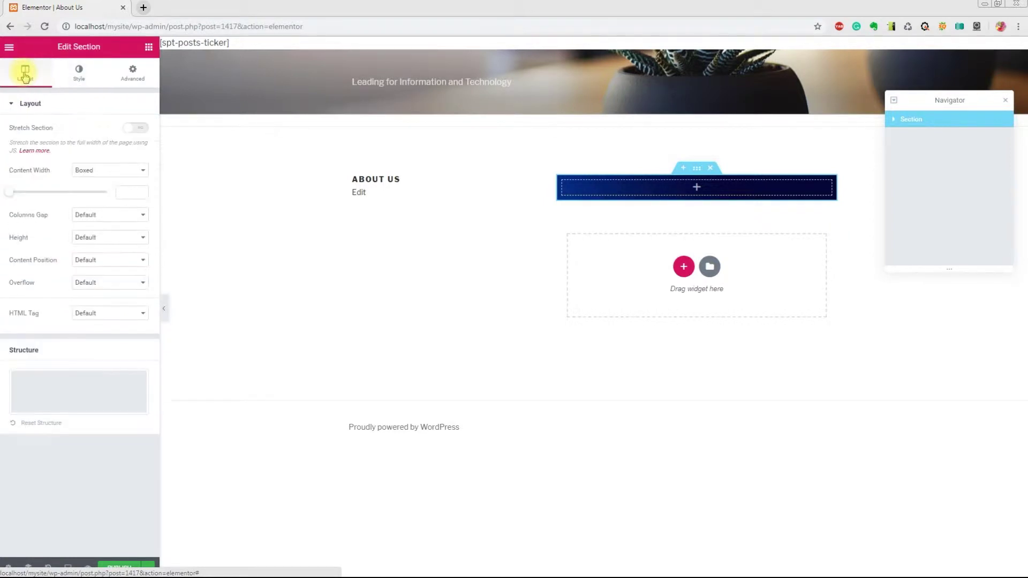
pyautogui.click(104, 171)
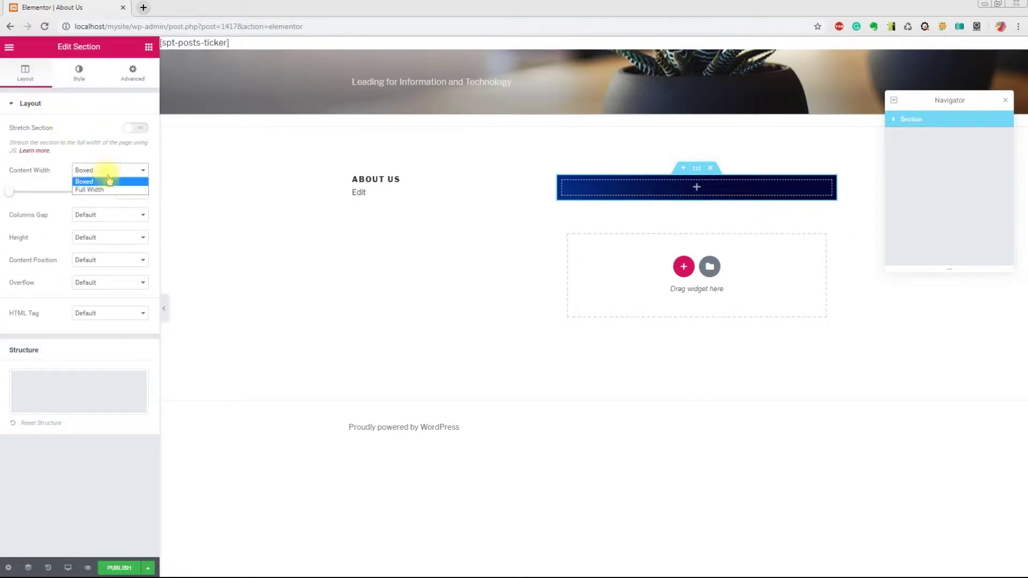
pyautogui.click(106, 190)
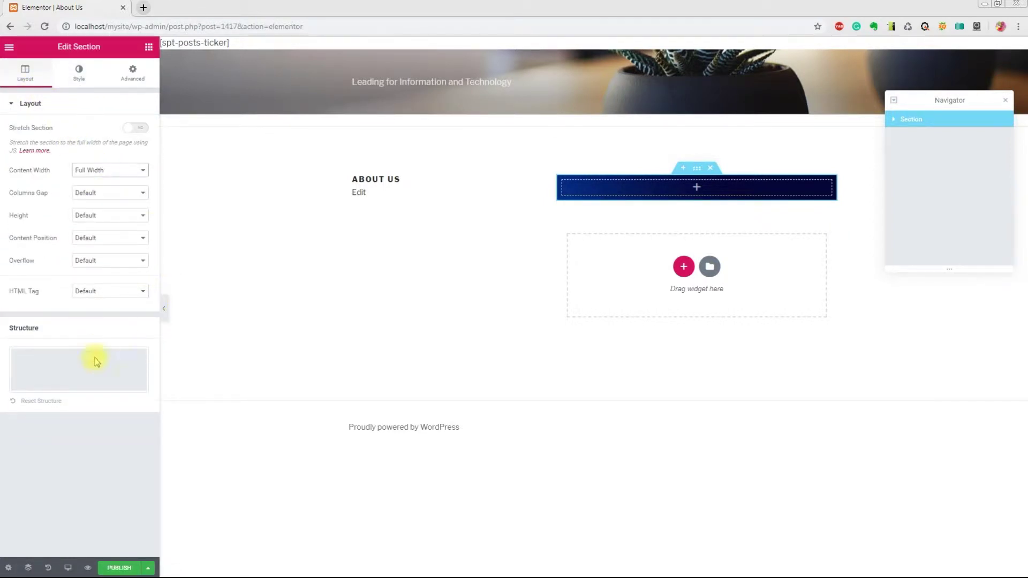
# - Add a Heading widget inside the section and set its title to "About US"
pyautogui.moveTo(685, 197)
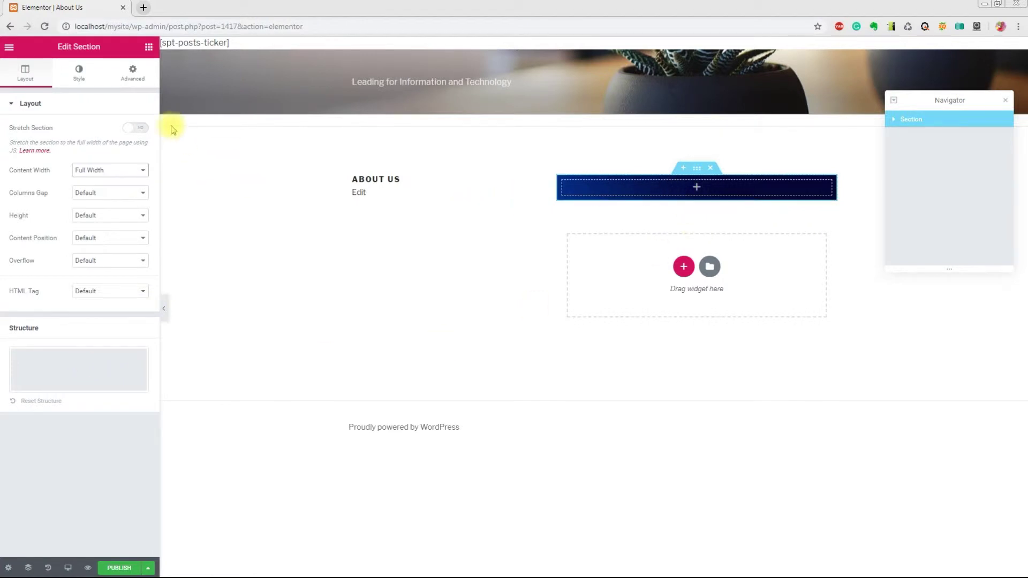
pyautogui.click(698, 190)
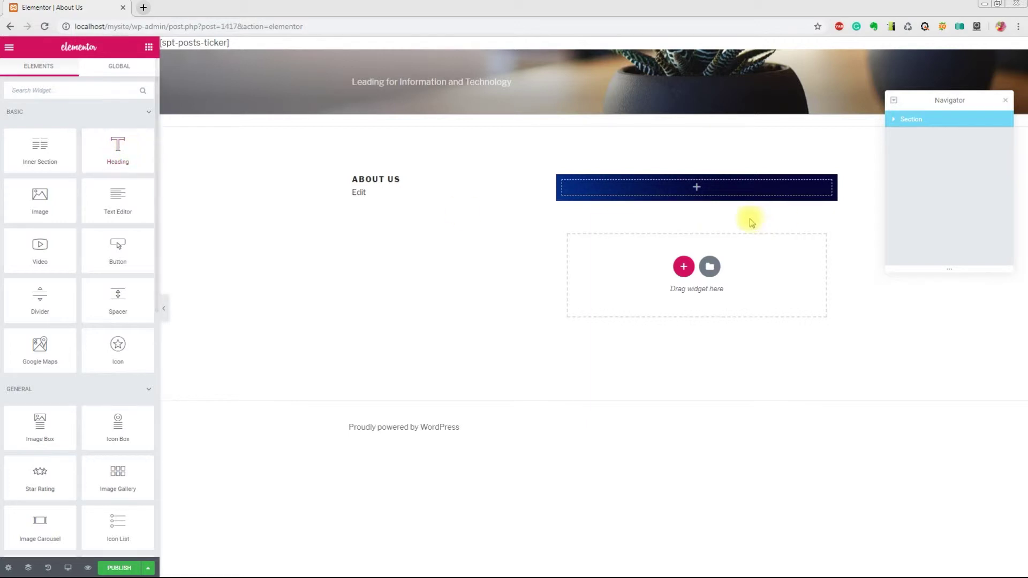
pyautogui.moveTo(117, 143); pyautogui.dragTo(705, 185)
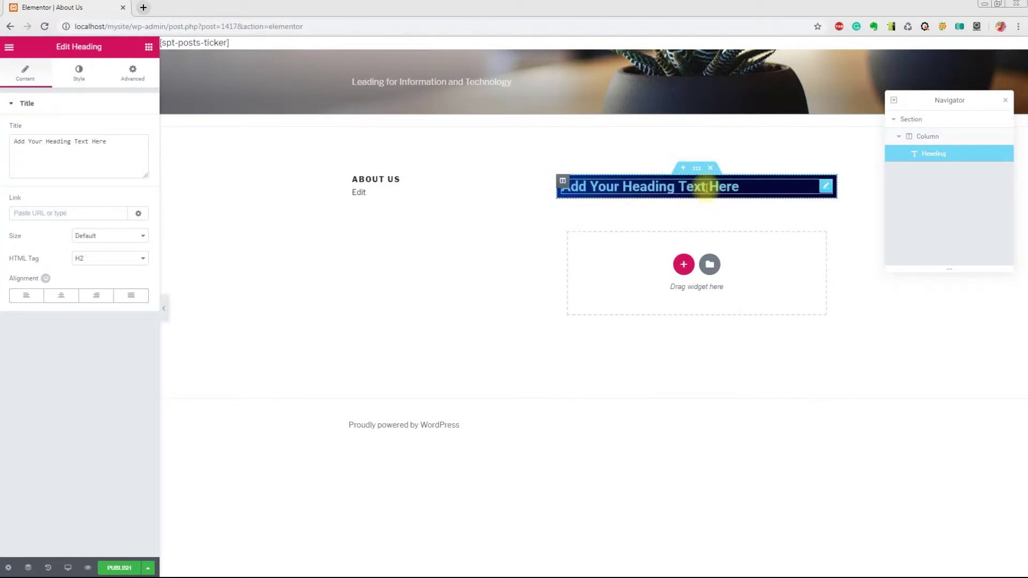
pyautogui.moveTo(107, 142); pyautogui.dragTo(14, 141)
pyautogui.write('About US')
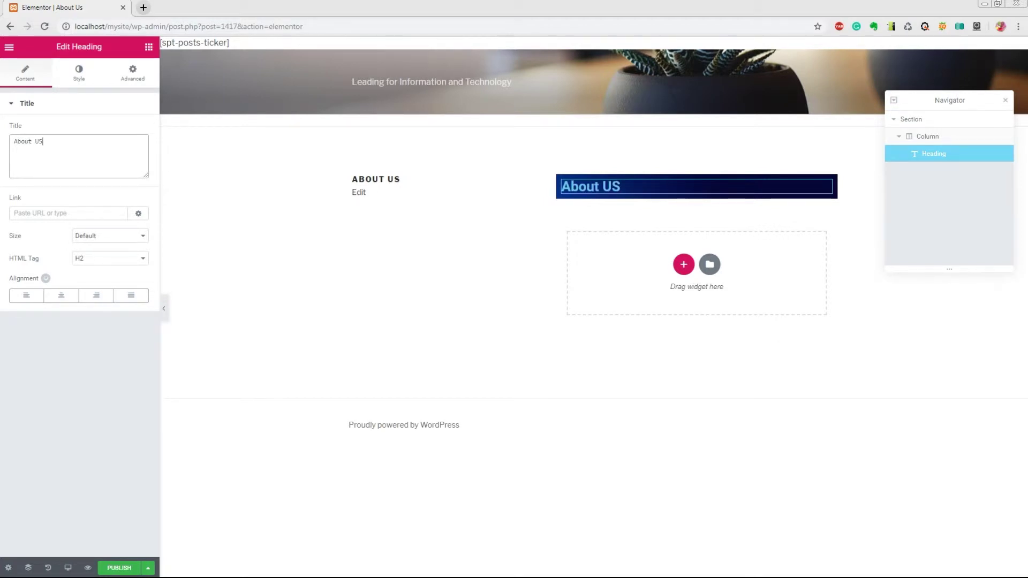
# - Center the heading and set its HTML tag to H1
pyautogui.click(53, 298)
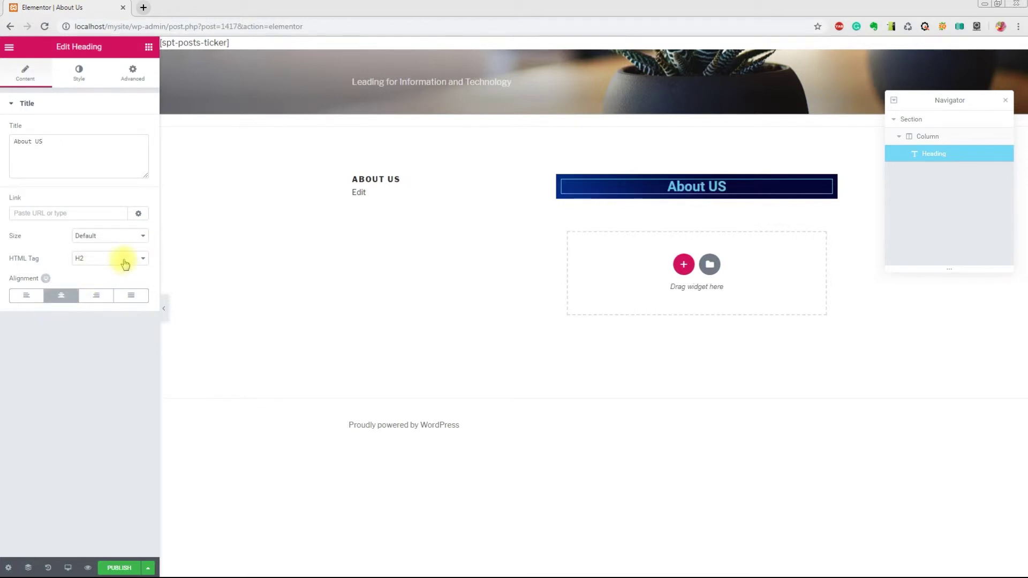
pyautogui.click(125, 263)
pyautogui.click(109, 271)
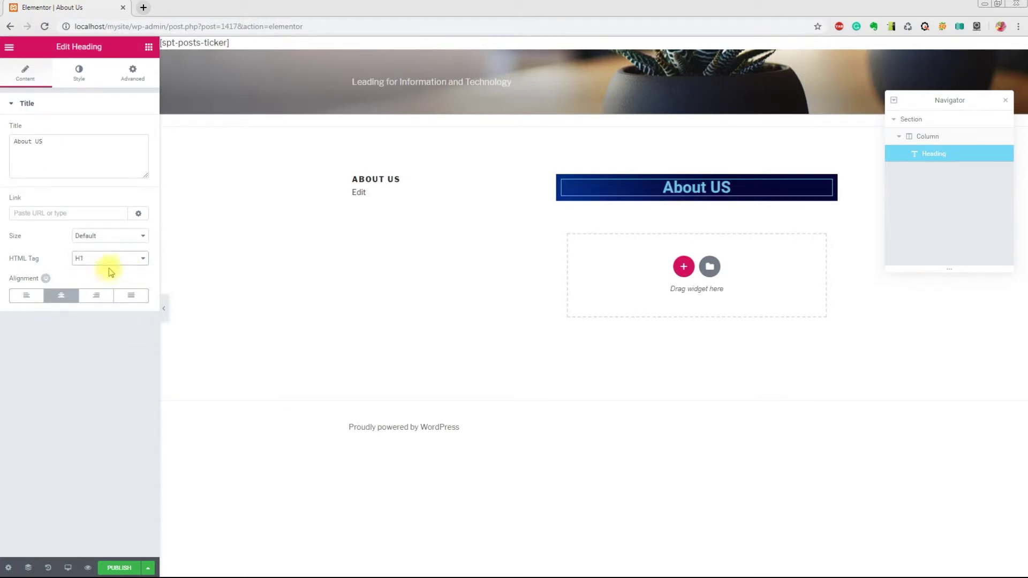
# - Try the heading at sizes XL and XXL, and settle on XL
pyautogui.click(141, 239)
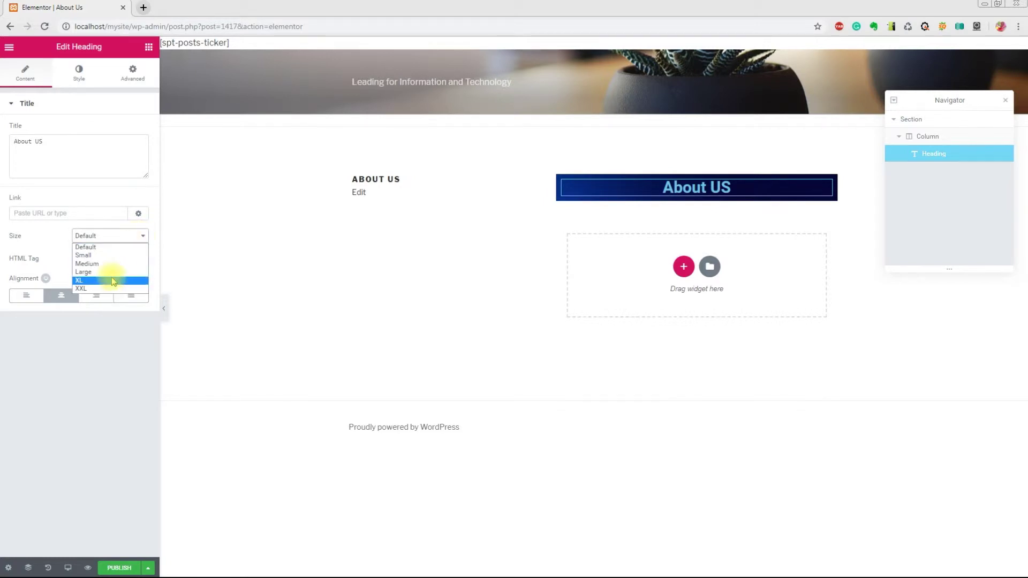
pyautogui.click(112, 279)
pyautogui.click(131, 235)
pyautogui.click(98, 290)
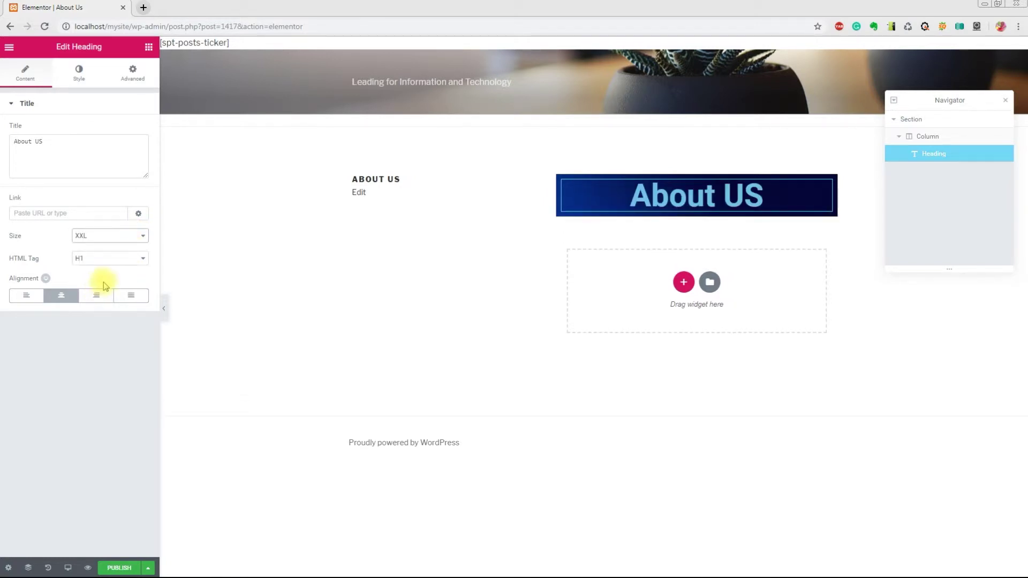
pyautogui.click(113, 237)
pyautogui.click(97, 280)
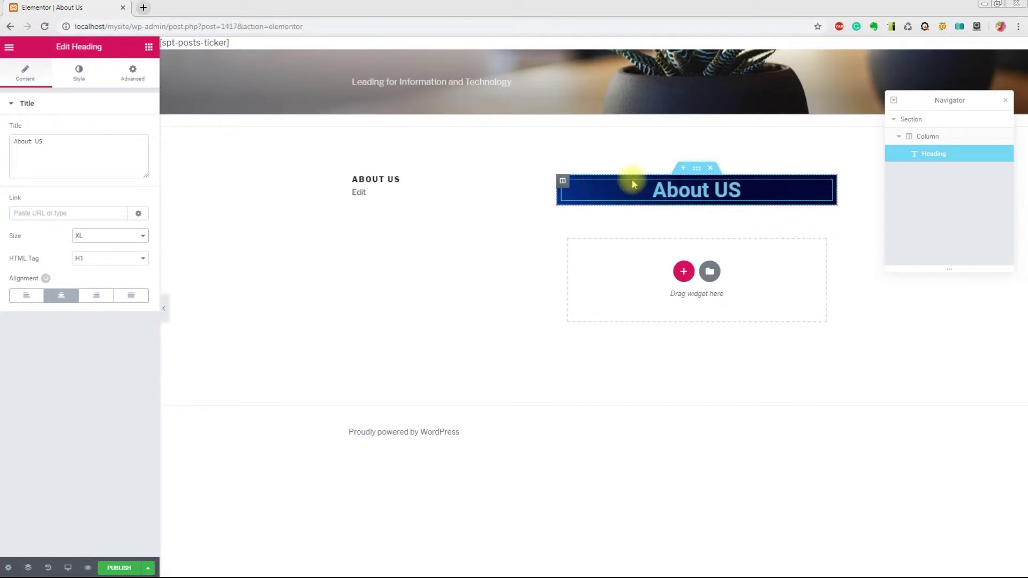
# - Publish the page and open the live version to view it
pyautogui.click(127, 570)
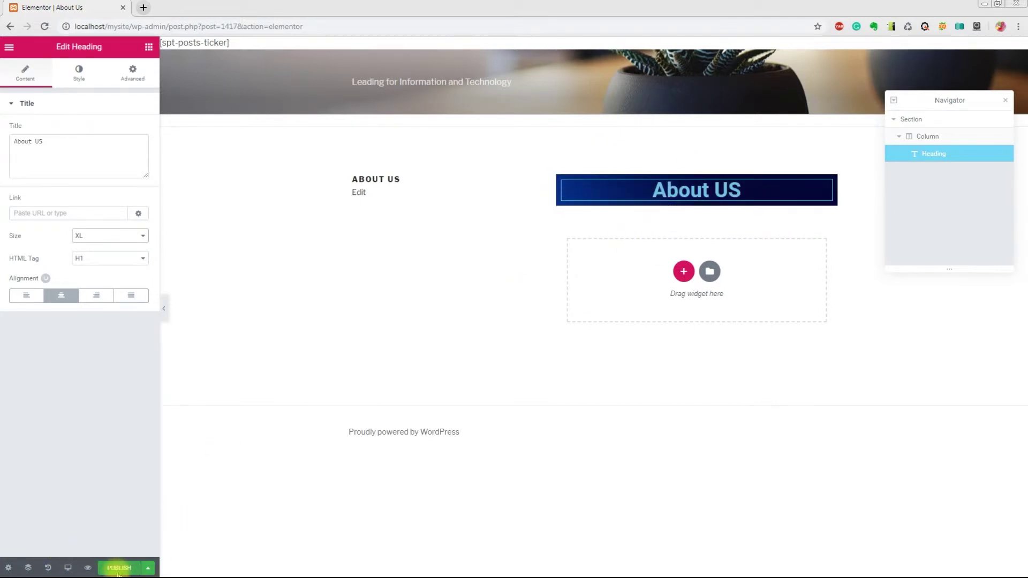
pyautogui.click(110, 570)
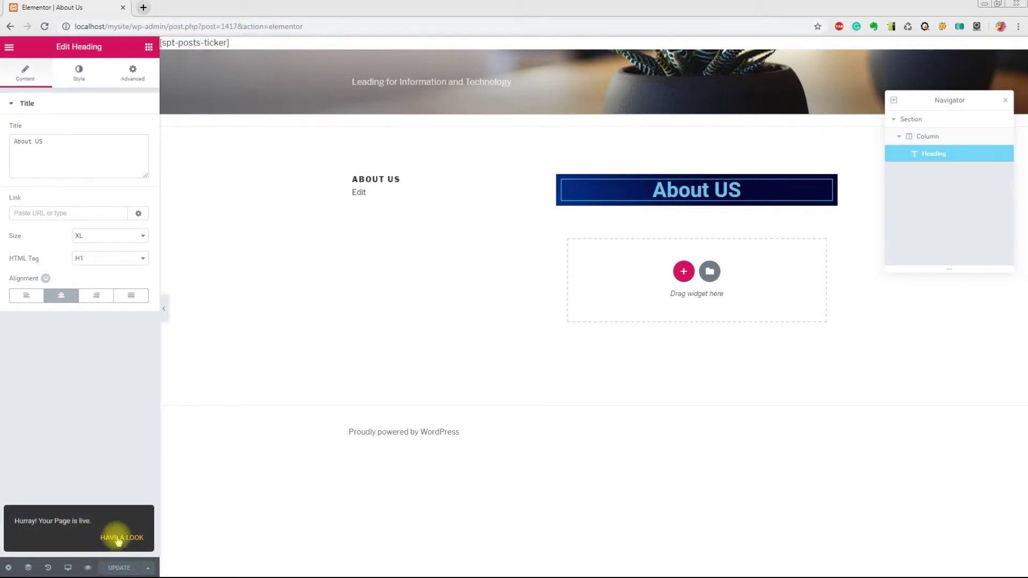
pyautogui.rightClick(118, 540)
pyautogui.click(117, 536)
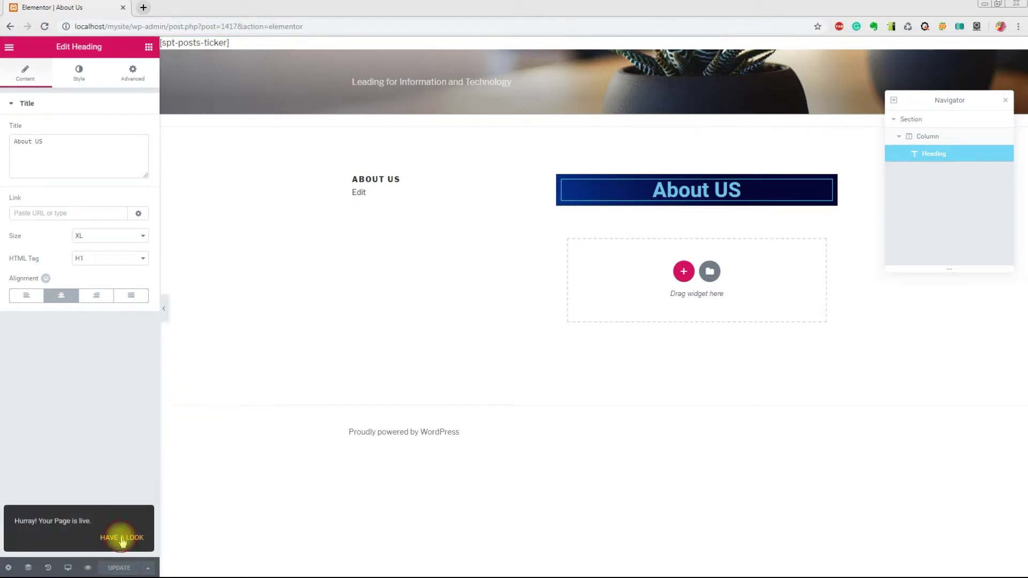
pyautogui.click(120, 537)
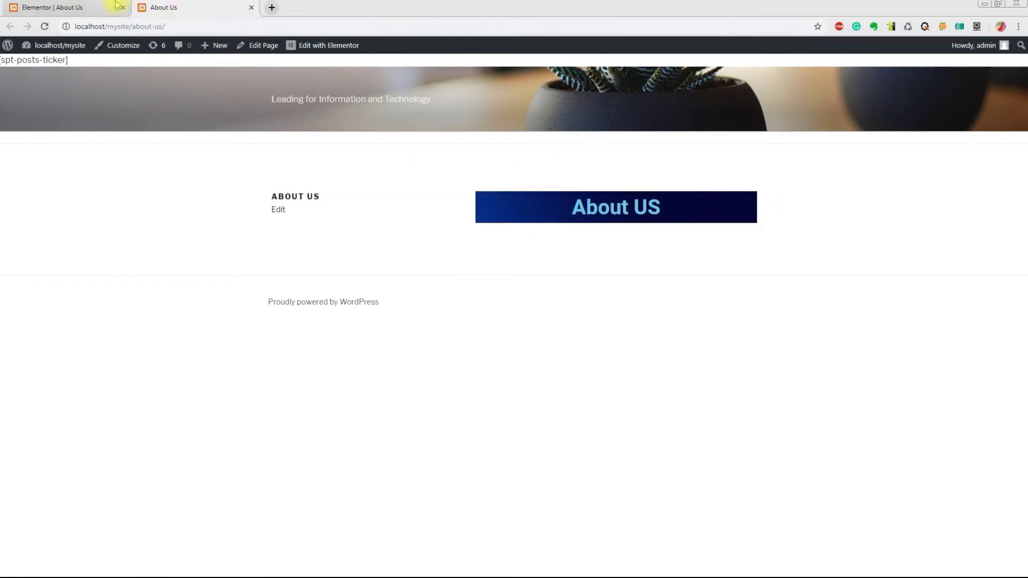
# - Return to the Elementor editor and set the page layout to Elementor Full Width in the page settings
pyautogui.click(56, 5)
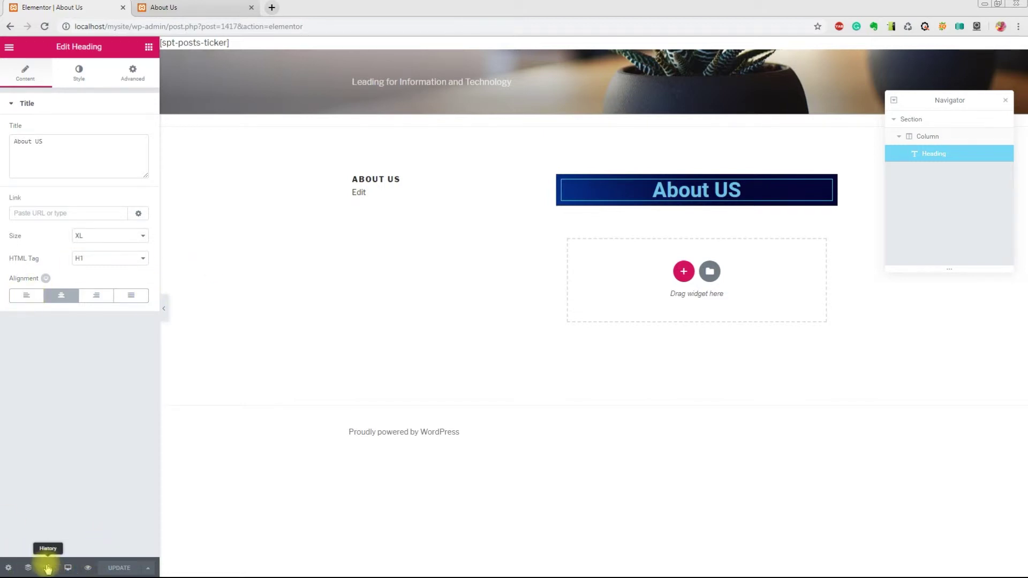
pyautogui.click(9, 569)
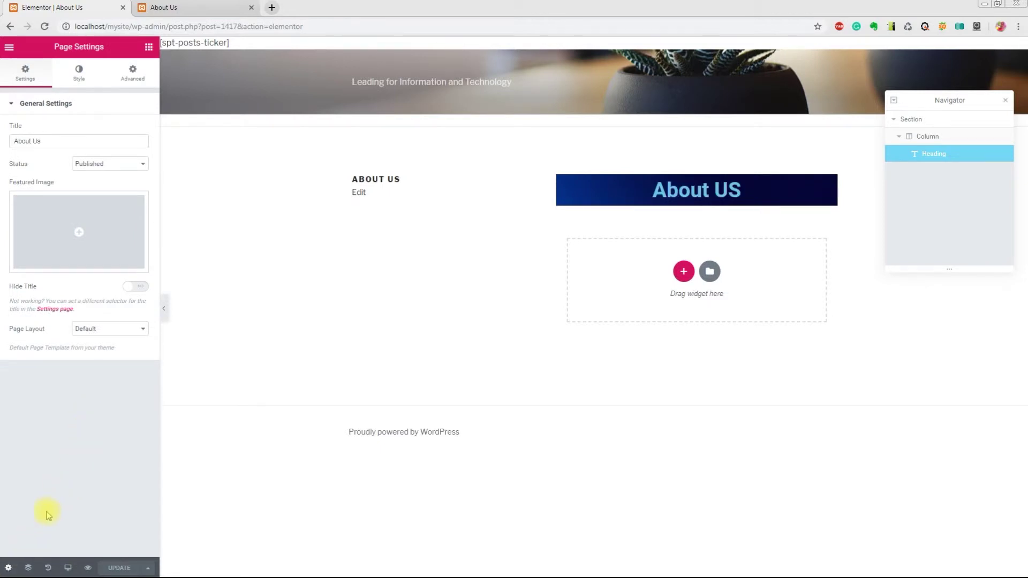
pyautogui.click(109, 329)
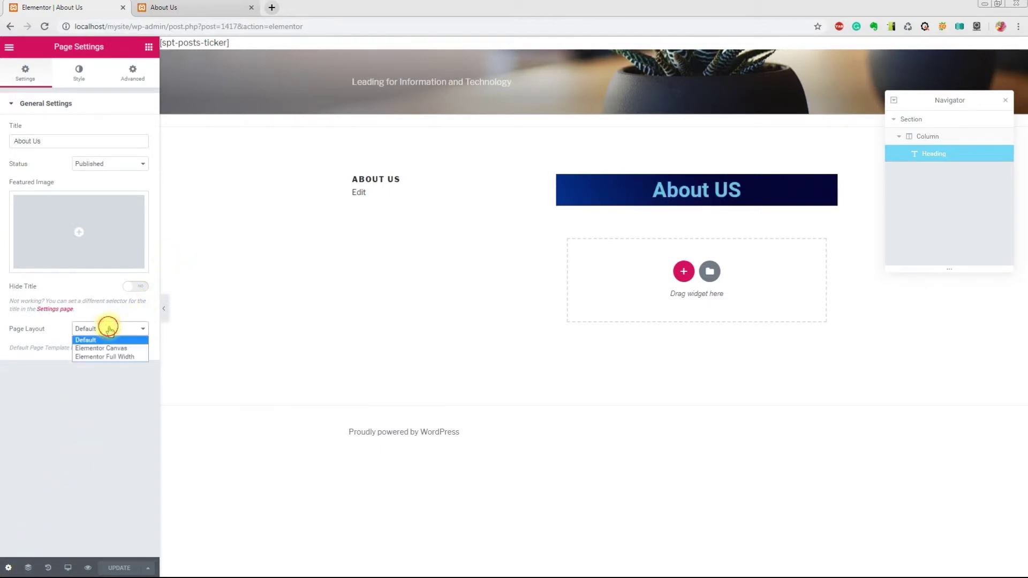
pyautogui.click(113, 357)
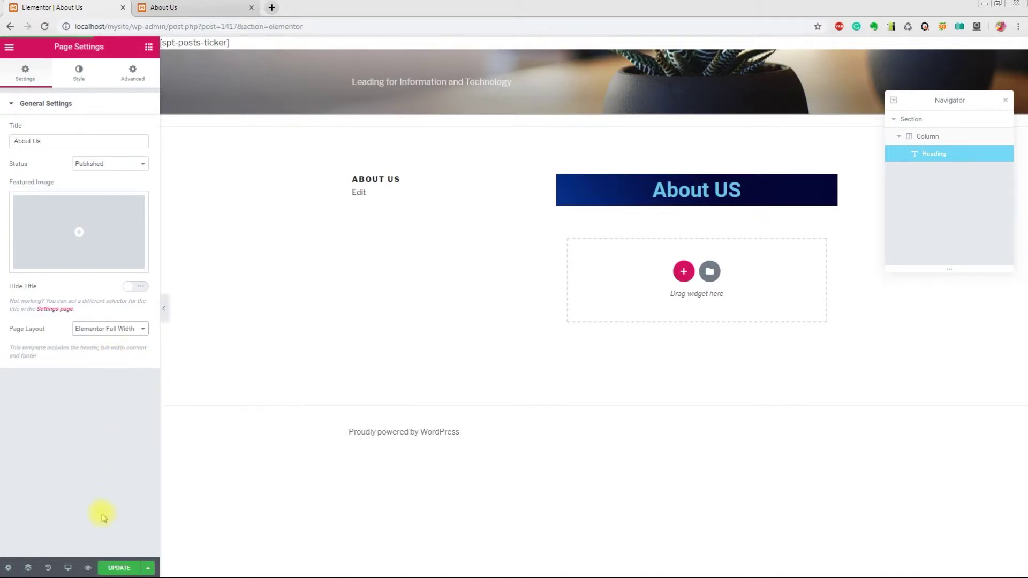
# - Update the page and reload its live version to check the full-width layout
pyautogui.click(114, 568)
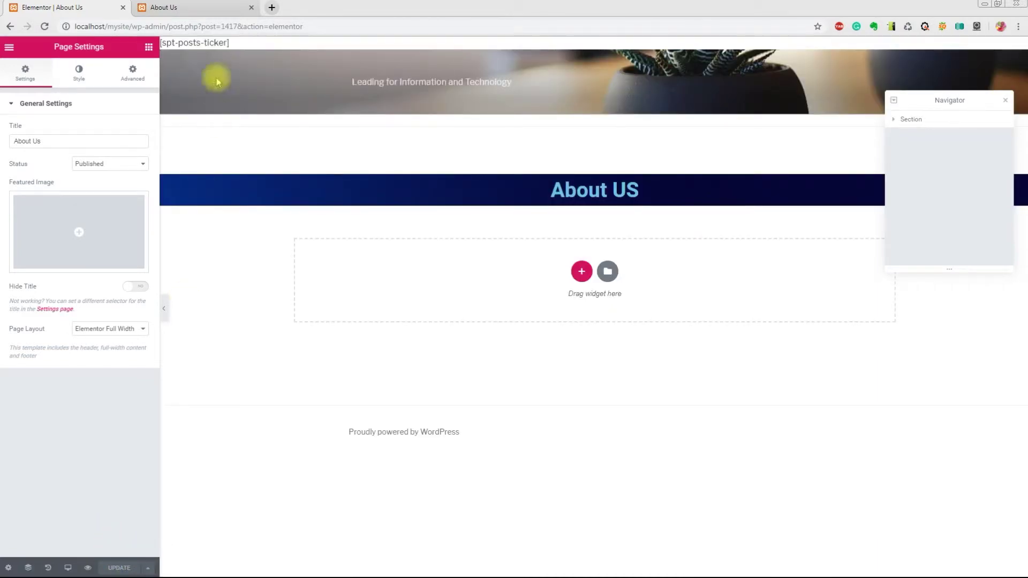
pyautogui.click(193, 8)
pyautogui.click(44, 27)
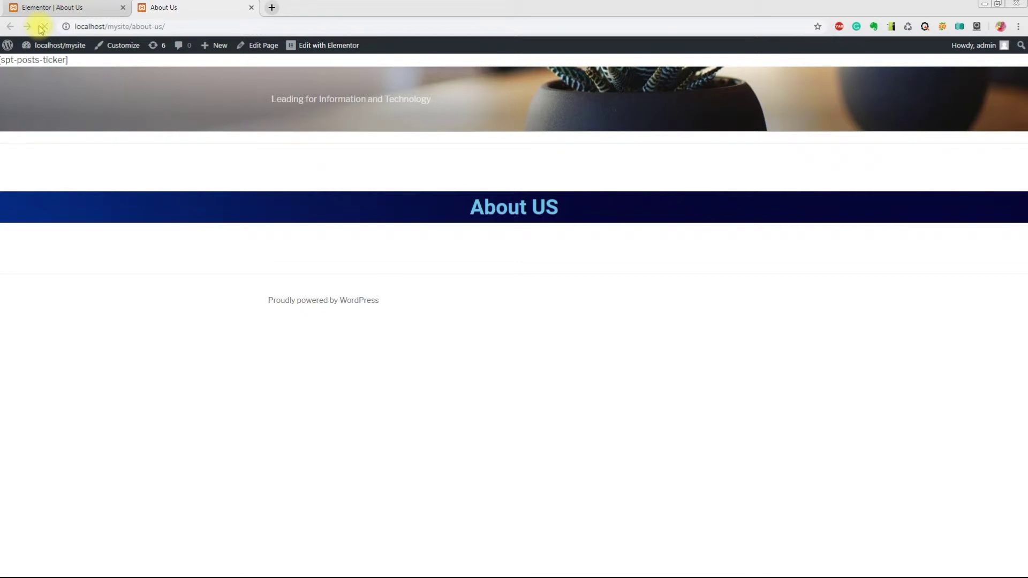
# - Return to the Elementor editor and set the heading section's padding to 100 px on all sides
pyautogui.click(60, 8)
pyautogui.moveTo(493, 172)
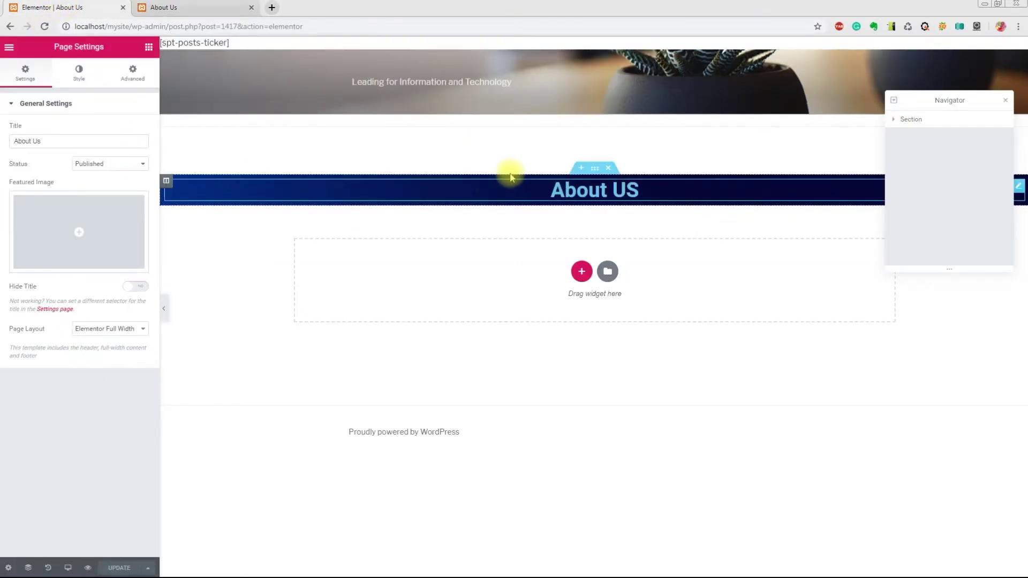
pyautogui.click(593, 170)
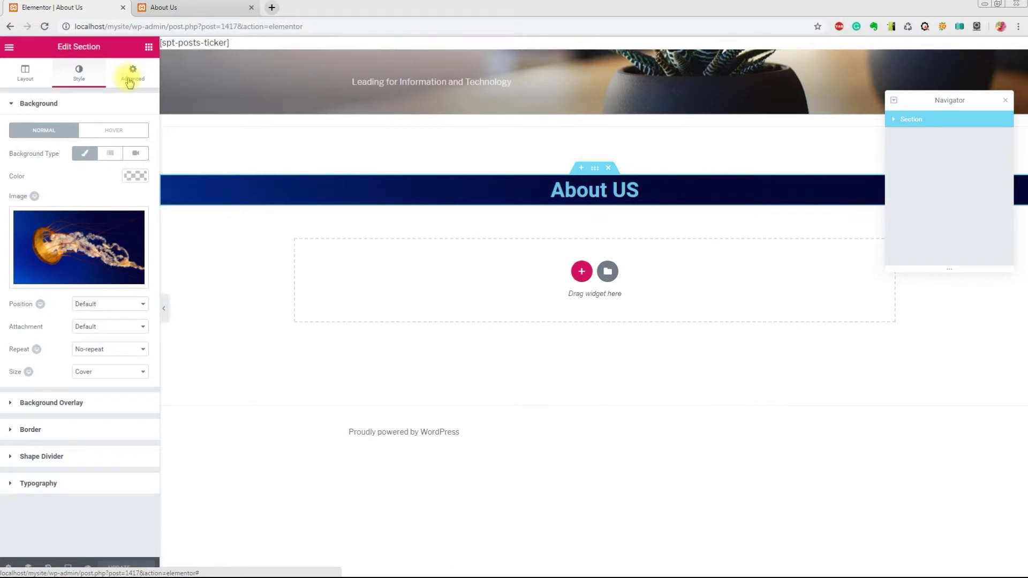
pyautogui.click(129, 83)
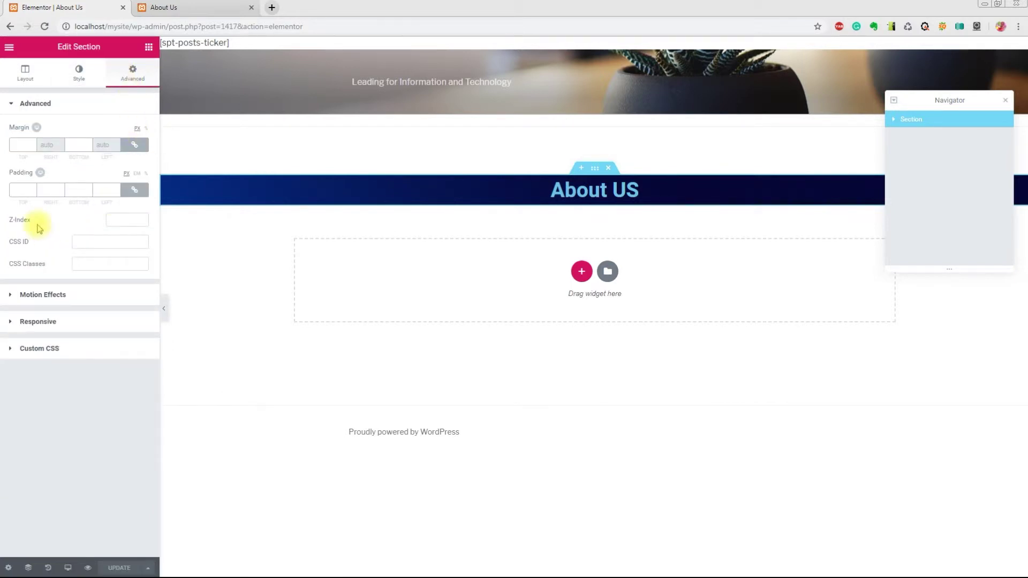
pyautogui.click(34, 190)
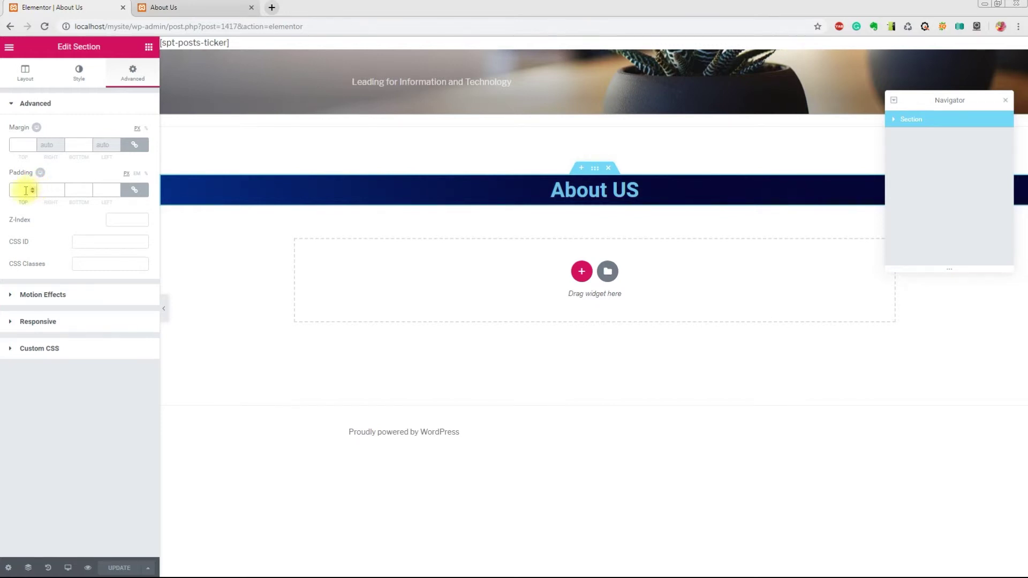
pyautogui.write('90')
pyautogui.moveTo(32, 188); pyautogui.dragTo(34, 196)
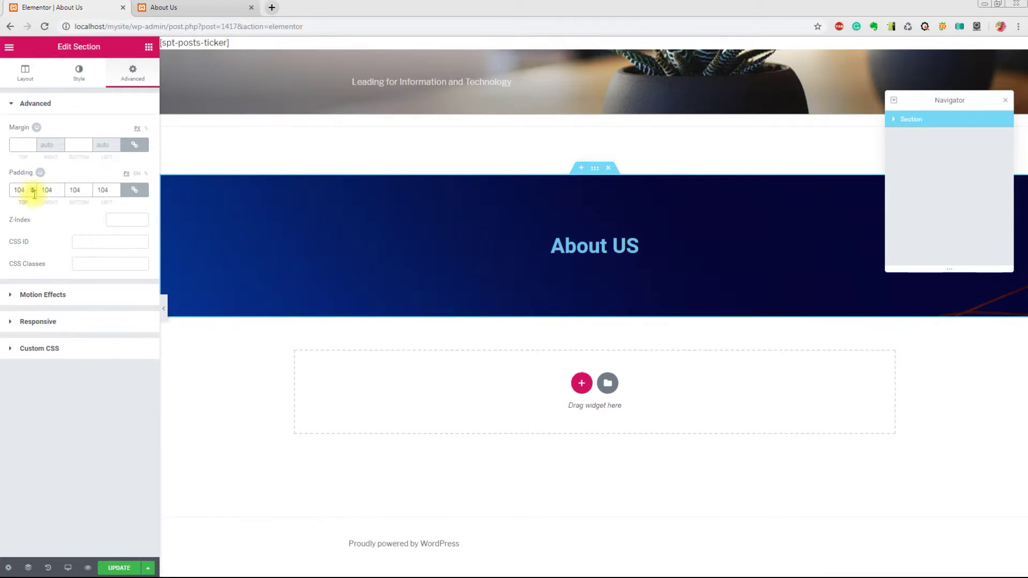
pyautogui.click(33, 193)
pyautogui.click(34, 193)
pyautogui.click(33, 193)
pyautogui.click(33, 193)
# - Update the page and reload its live version to check the section padding
pyautogui.click(119, 567)
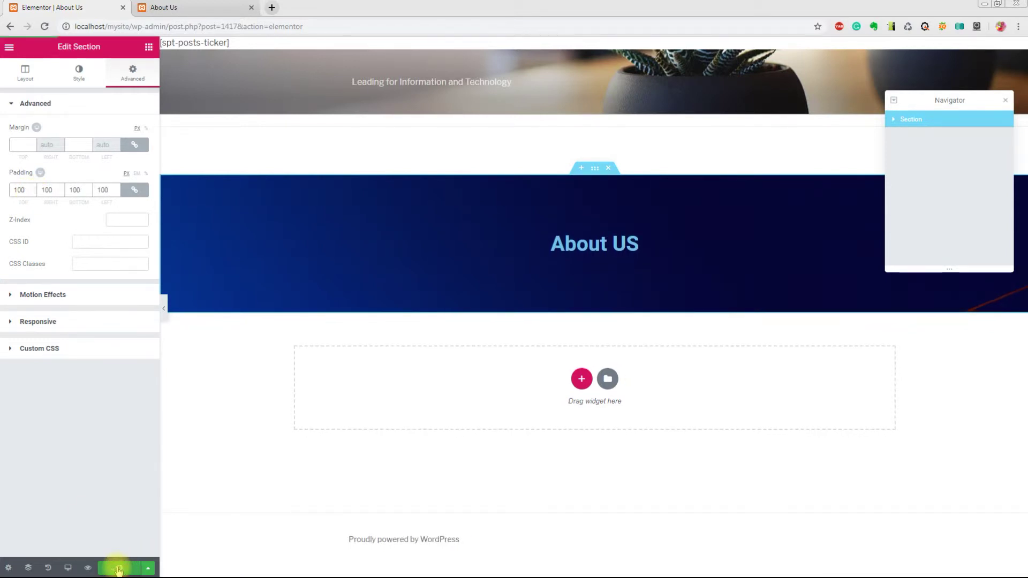
pyautogui.click(167, 9)
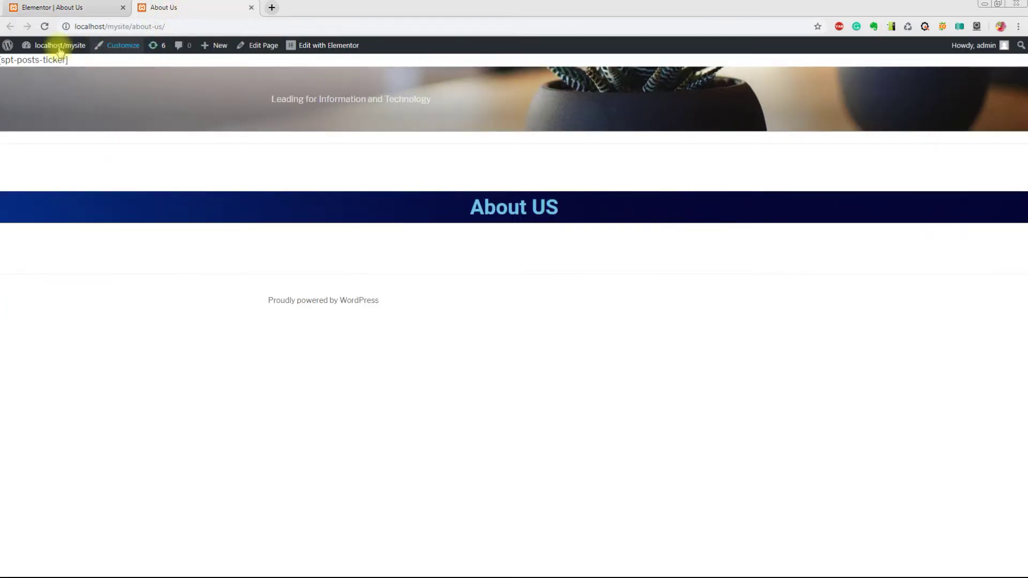
pyautogui.click(44, 27)
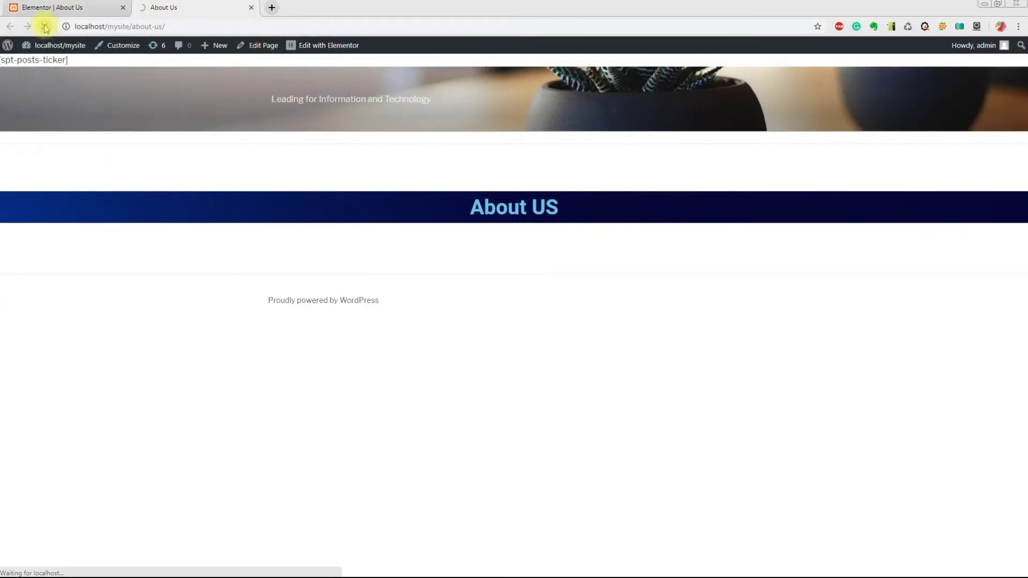
# - Back in the Elementor editor, add a section with two equal columns below the About US section
pyautogui.click(51, 7)
pyautogui.click(583, 380)
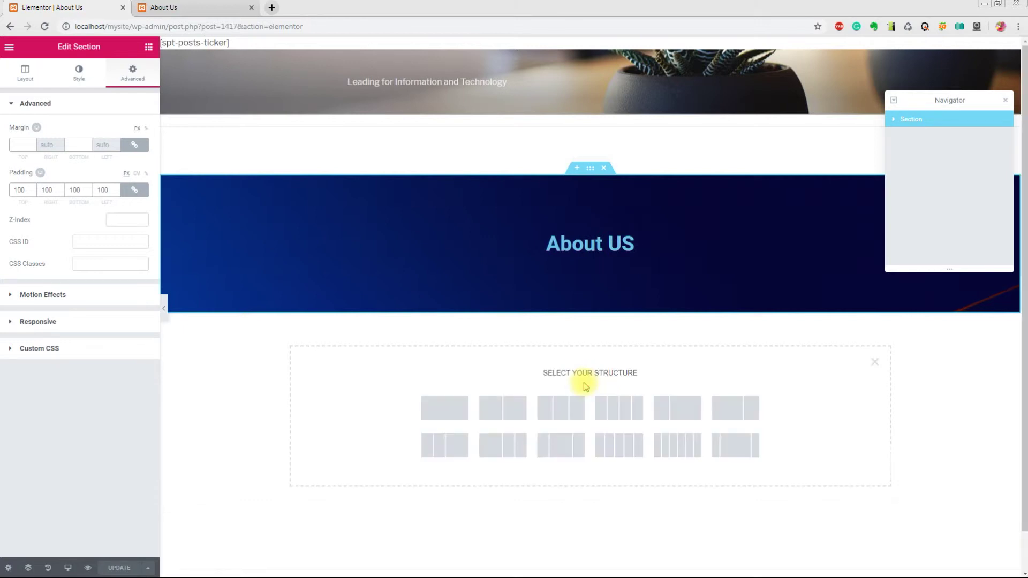
pyautogui.click(503, 409)
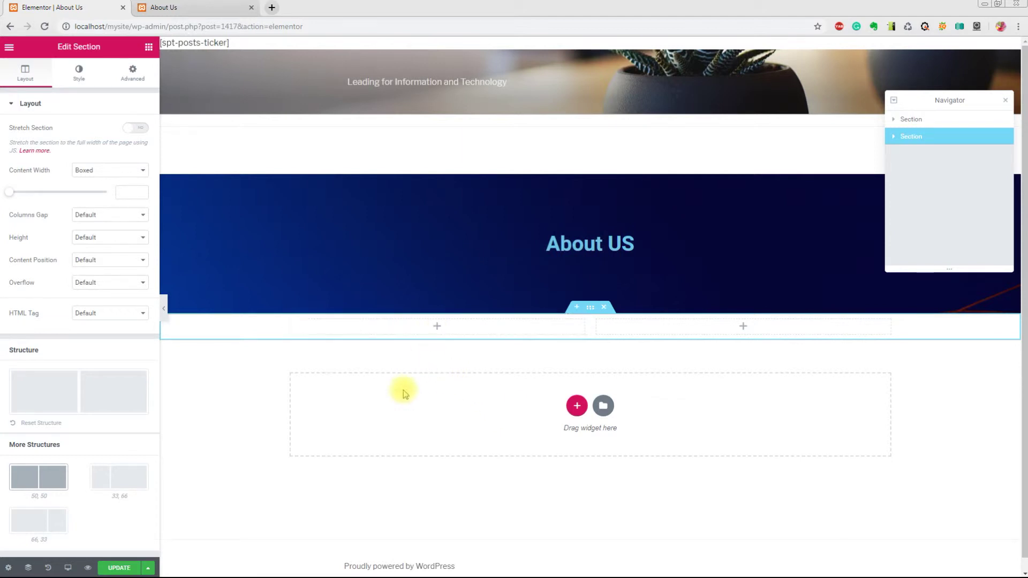
pyautogui.click(592, 309)
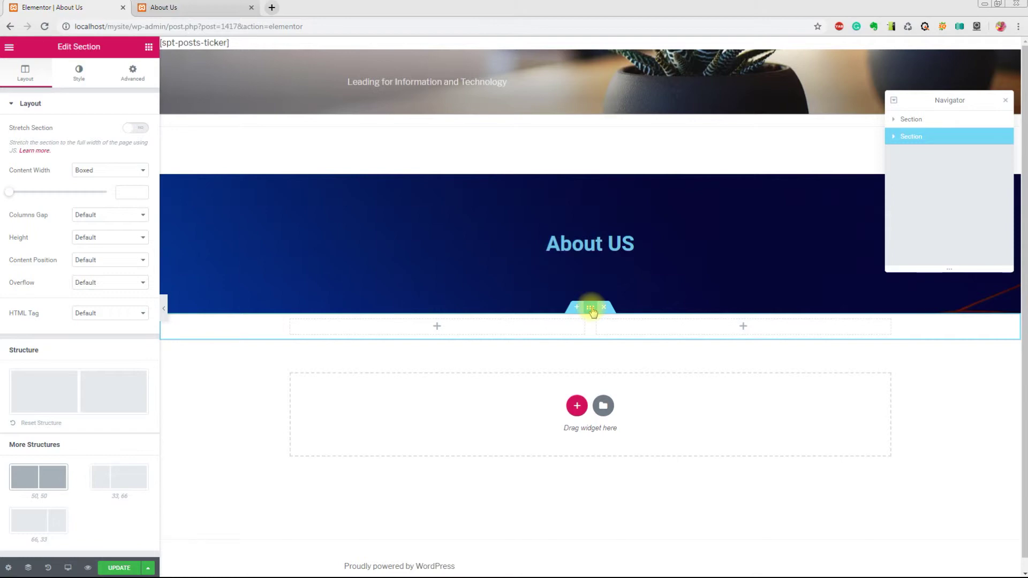
# - Add an Image widget to the first column and insert the large orange heart "W" logo from the media library
pyautogui.click(438, 328)
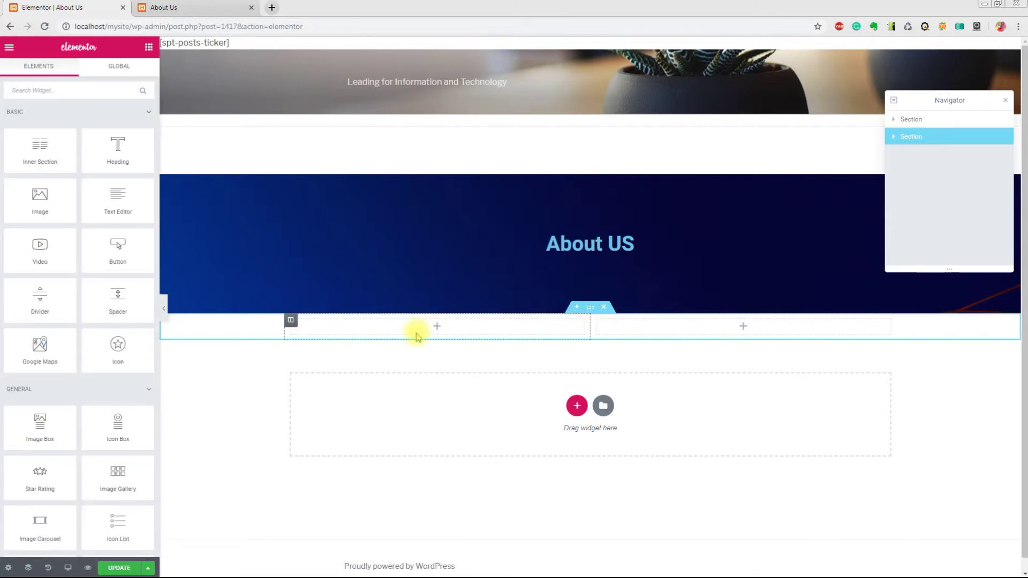
pyautogui.click(37, 196)
pyautogui.moveTo(37, 196); pyautogui.dragTo(414, 327)
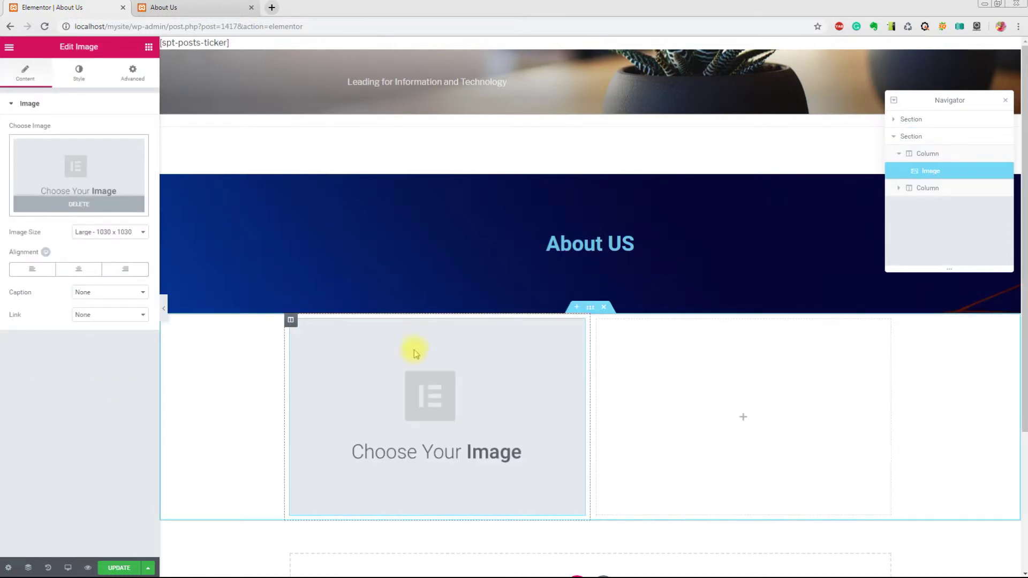
pyautogui.click(72, 182)
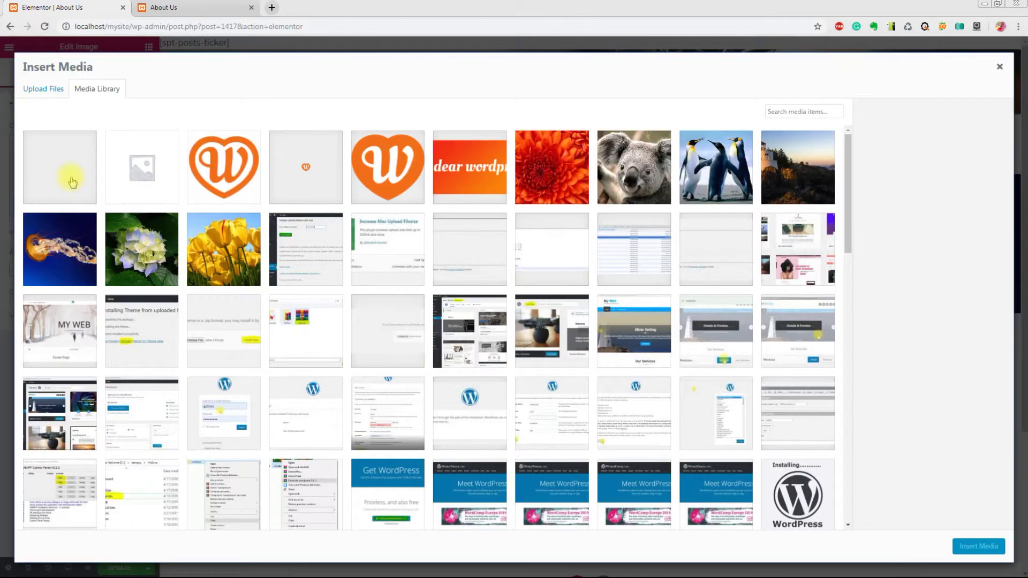
pyautogui.scroll(-1, 375, 241)
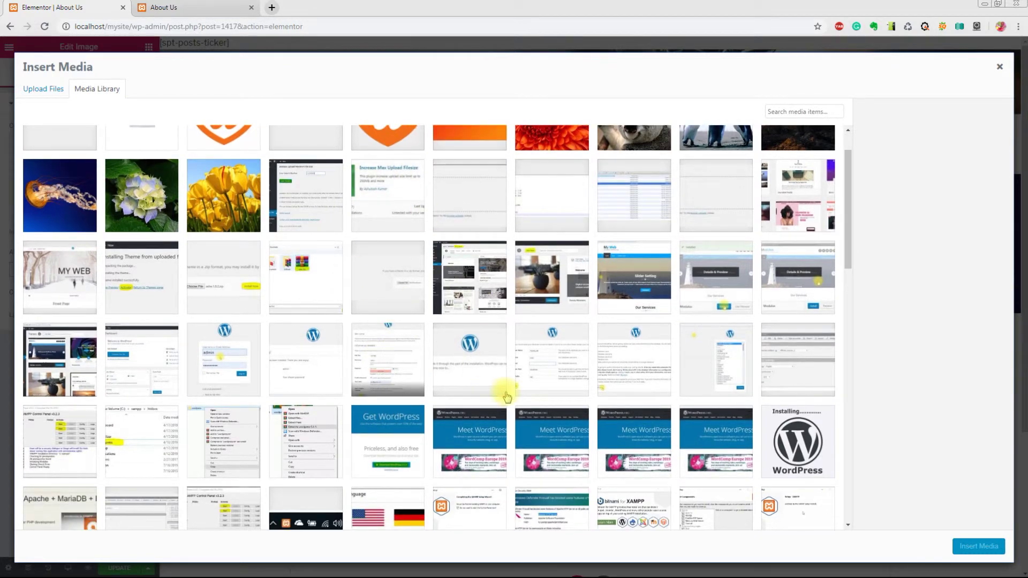
pyautogui.scroll(1, 380, 300)
pyautogui.click(385, 182)
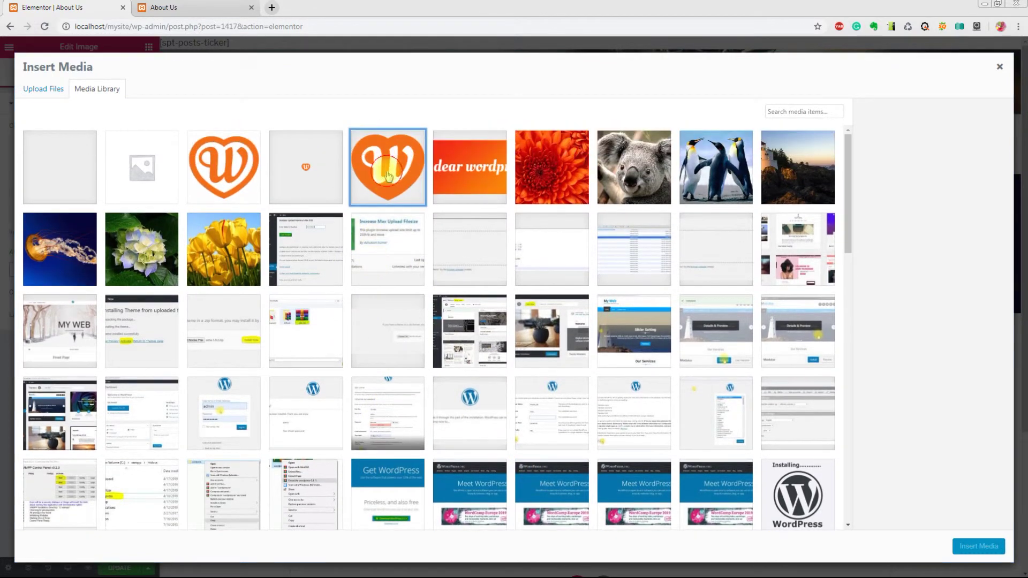
pyautogui.click(967, 547)
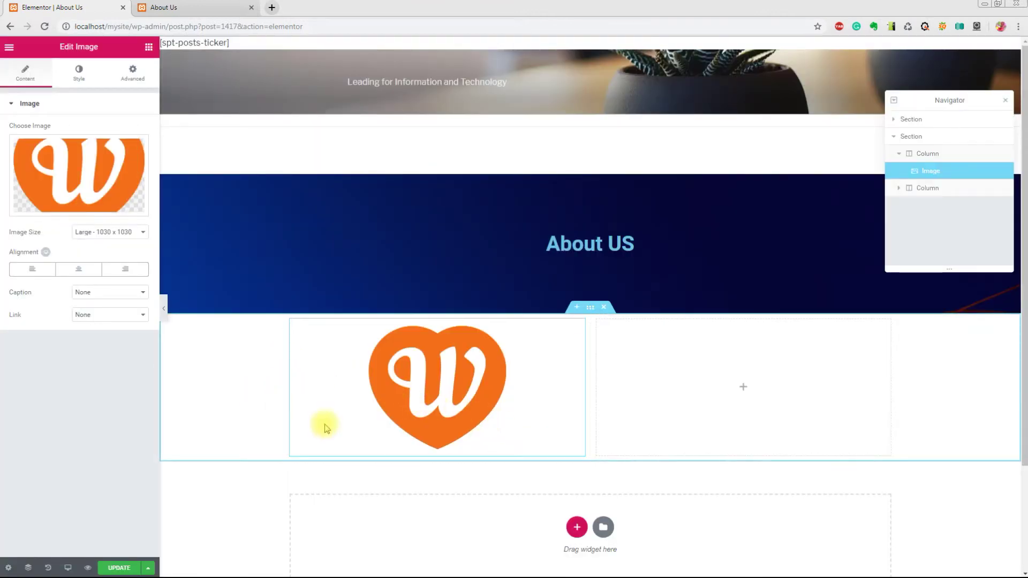
# - Add a Heading widget to the second column with the title "We are Providing WordPress Services"
pyautogui.click(743, 388)
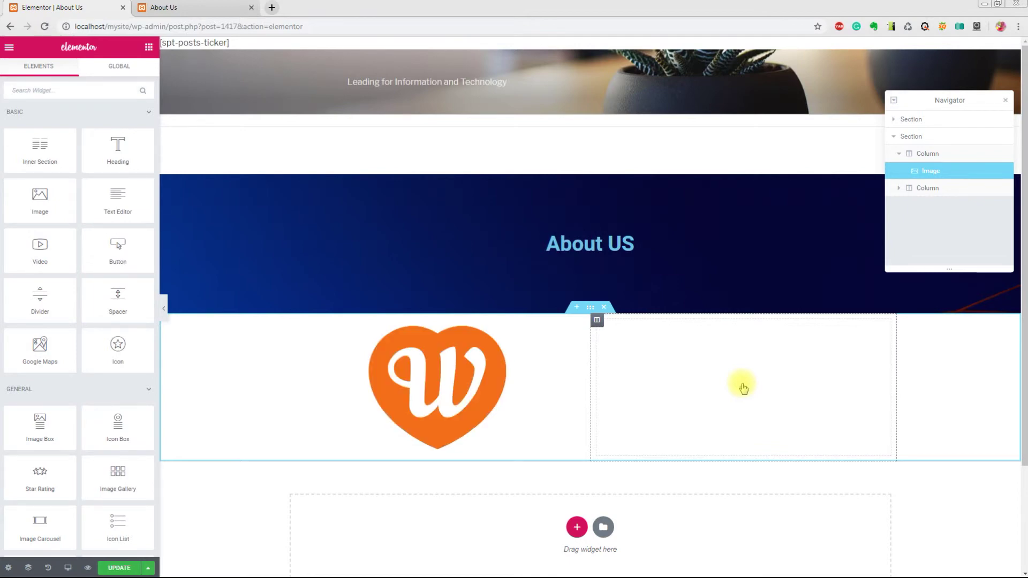
pyautogui.moveTo(120, 147); pyautogui.dragTo(710, 386)
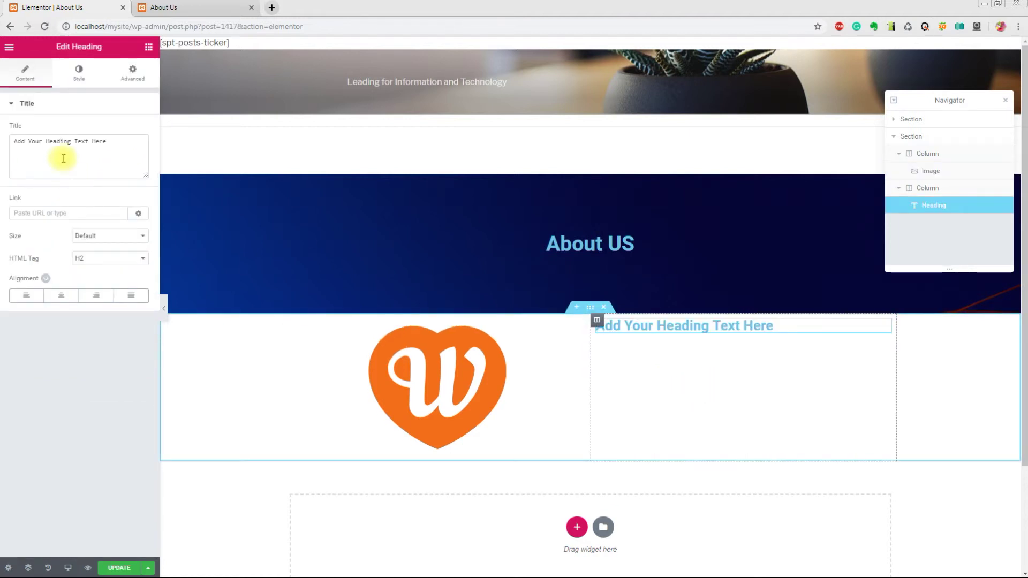
pyautogui.moveTo(115, 145); pyautogui.dragTo(2, 144)
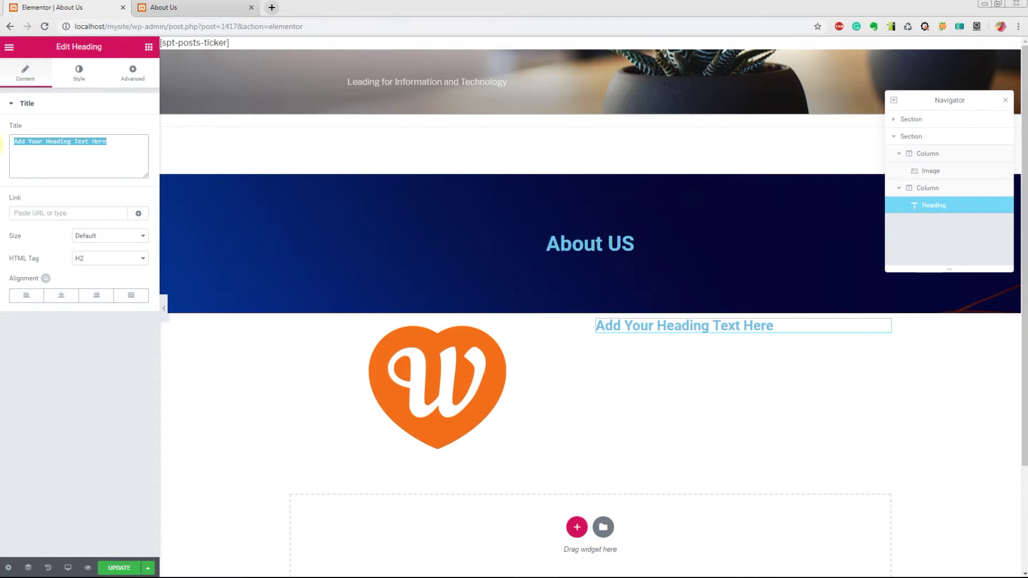
pyautogui.write('We st')
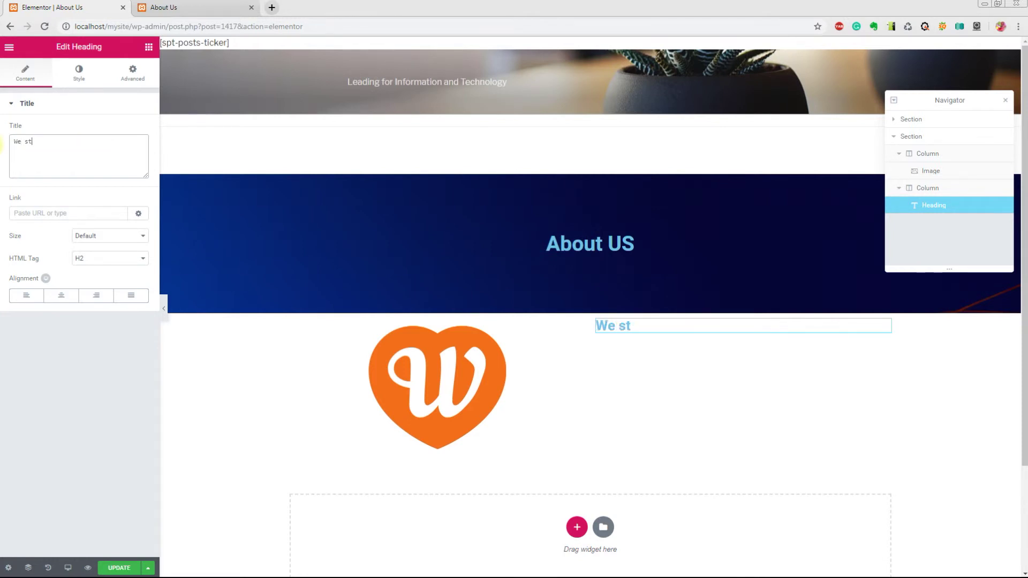
pyautogui.press('BackSpace')
pyautogui.press('BackSpace')
pyautogui.write('are Providing')
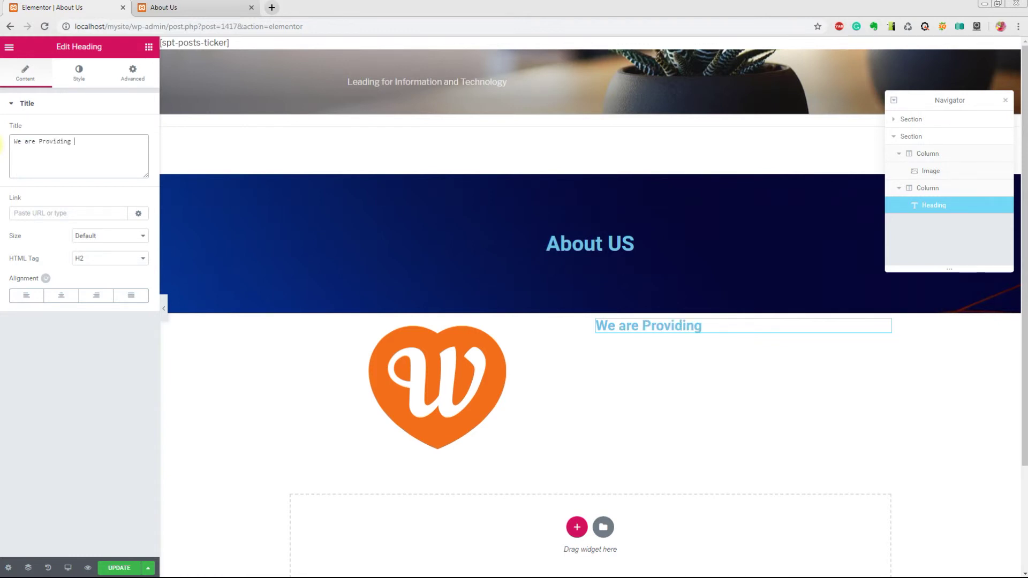
pyautogui.write(' WordPress Services')
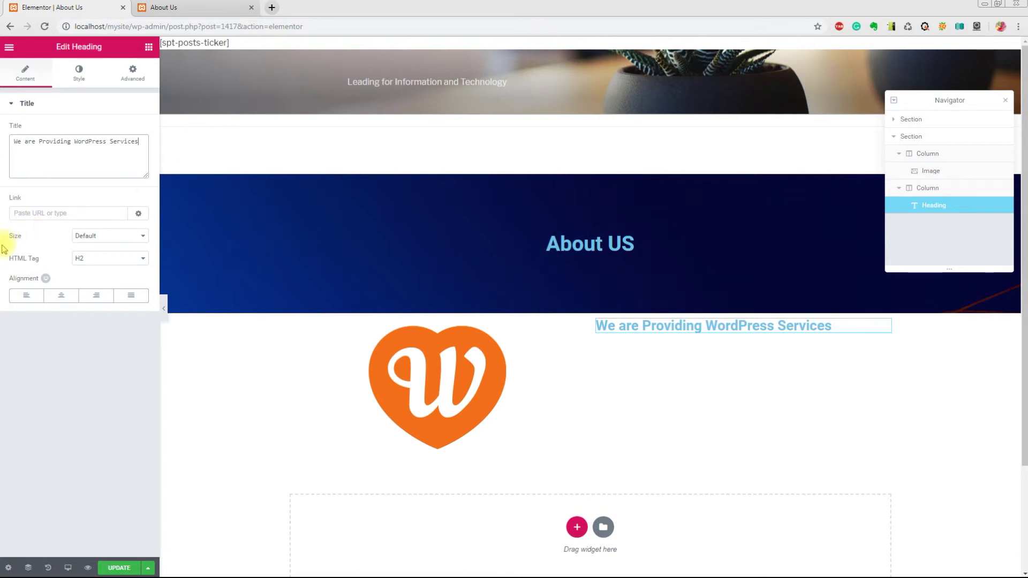
# - Center the "We are Providing WordPress Services" heading and change its text color to purple
pyautogui.tripleClick(623, 325)
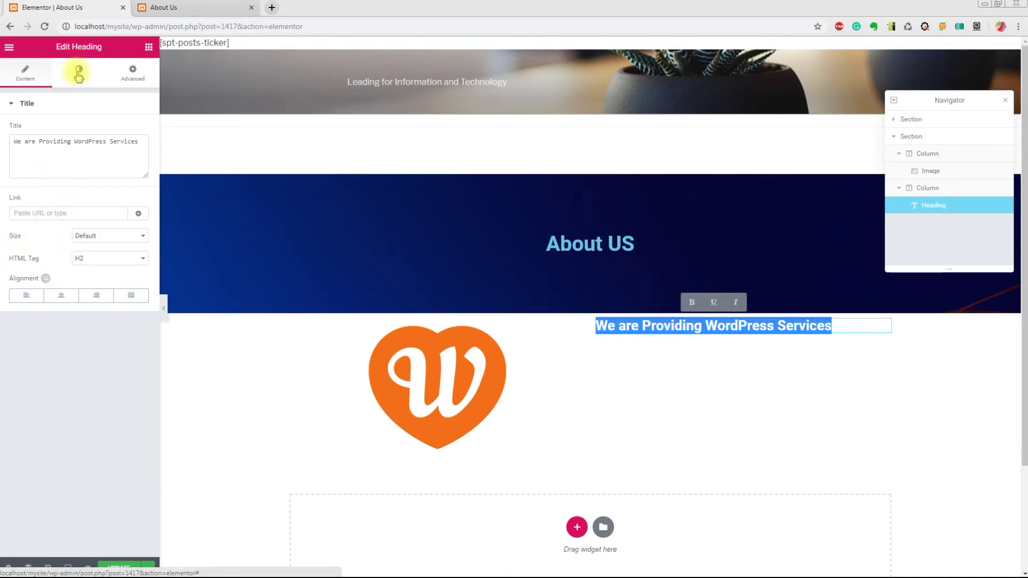
pyautogui.click(59, 294)
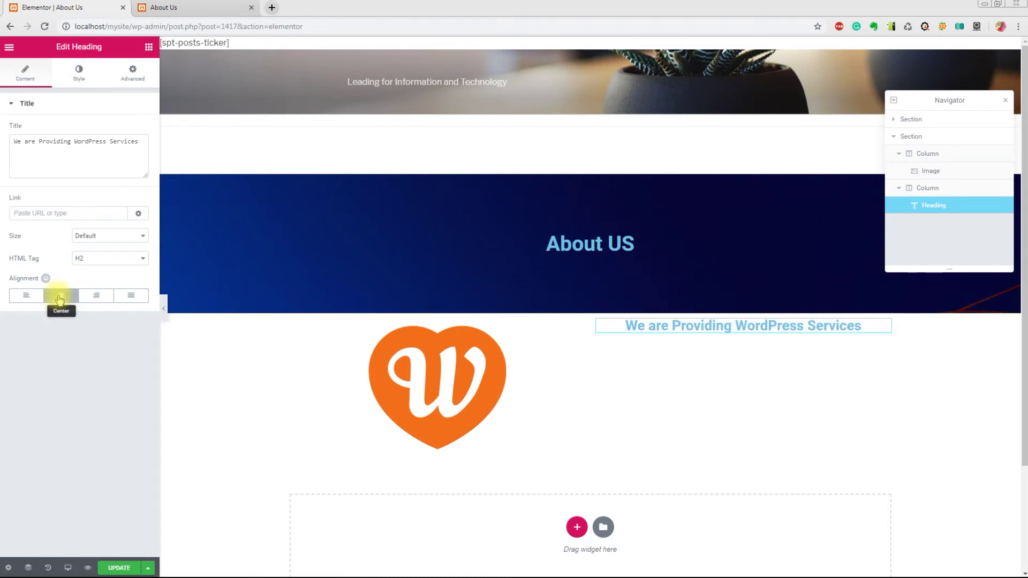
pyautogui.click(79, 76)
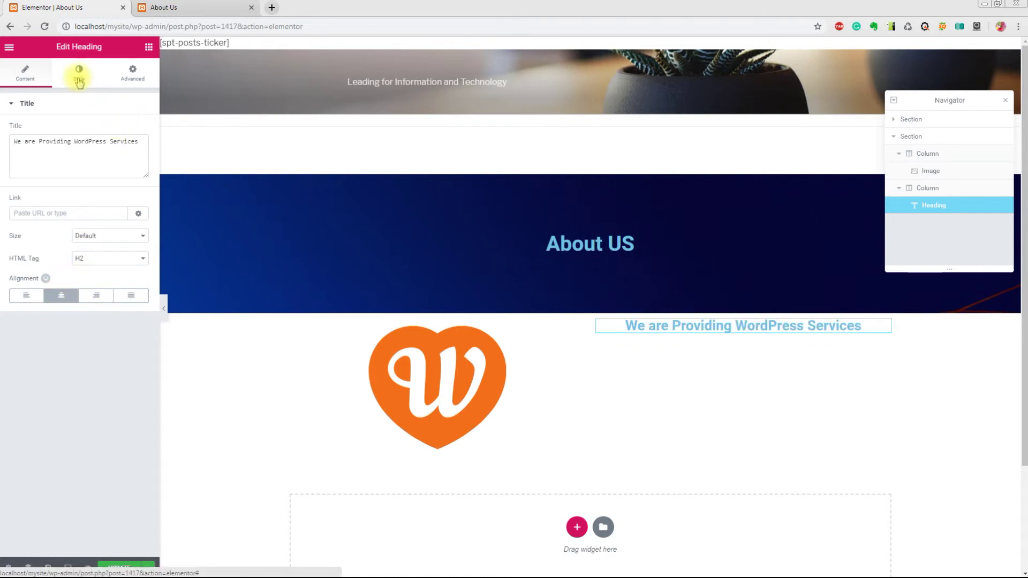
pyautogui.click(135, 130)
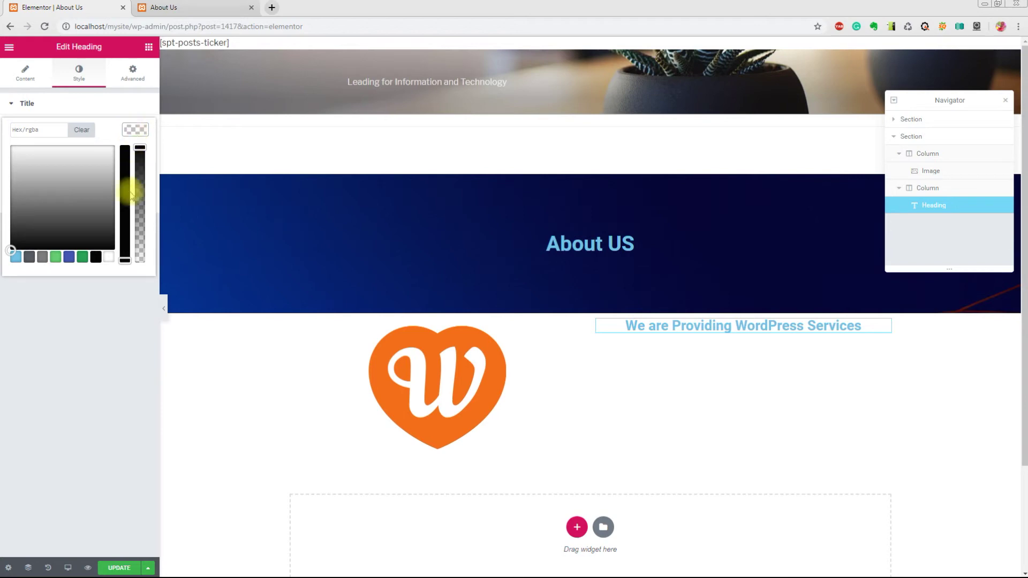
pyautogui.click(68, 257)
pyautogui.moveTo(76, 173)
pyautogui.mouseDown()
pyautogui.moveTo(95, 211)
pyautogui.moveTo(92, 154)
pyautogui.moveTo(80, 179)
pyautogui.moveTo(74, 171)
pyautogui.moveTo(84, 176)
pyautogui.mouseUp()
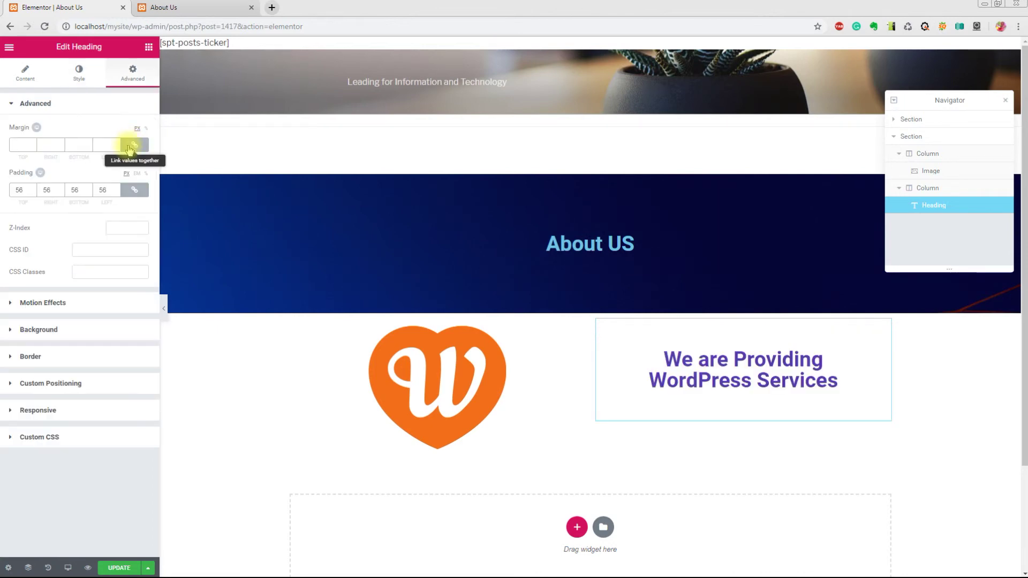
# - Set the heading's typography to size 39 px, line height 1.6 em and letter spacing 0.2
pyautogui.click(25, 72)
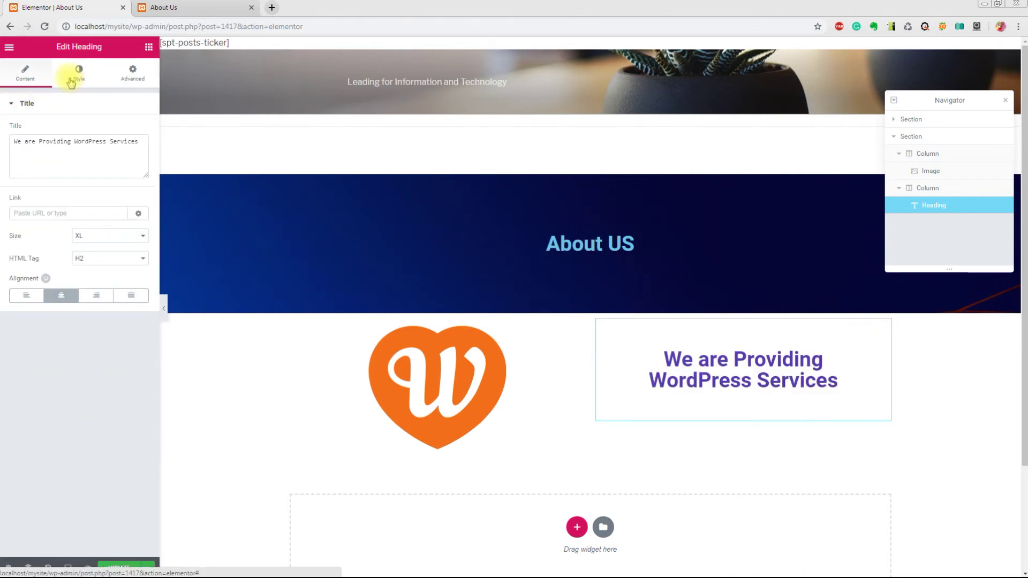
pyautogui.click(71, 77)
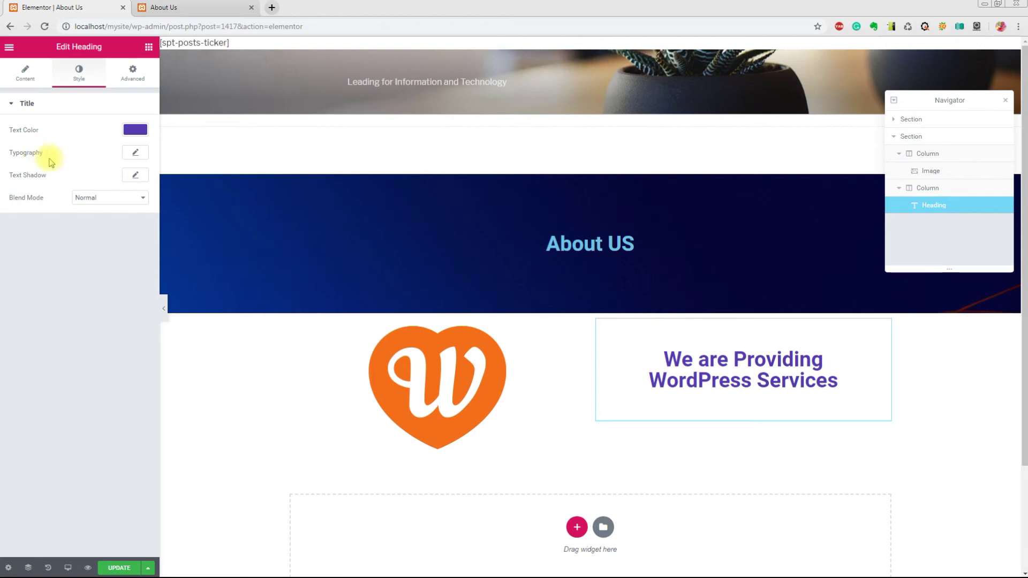
pyautogui.click(114, 196)
pyautogui.click(114, 196)
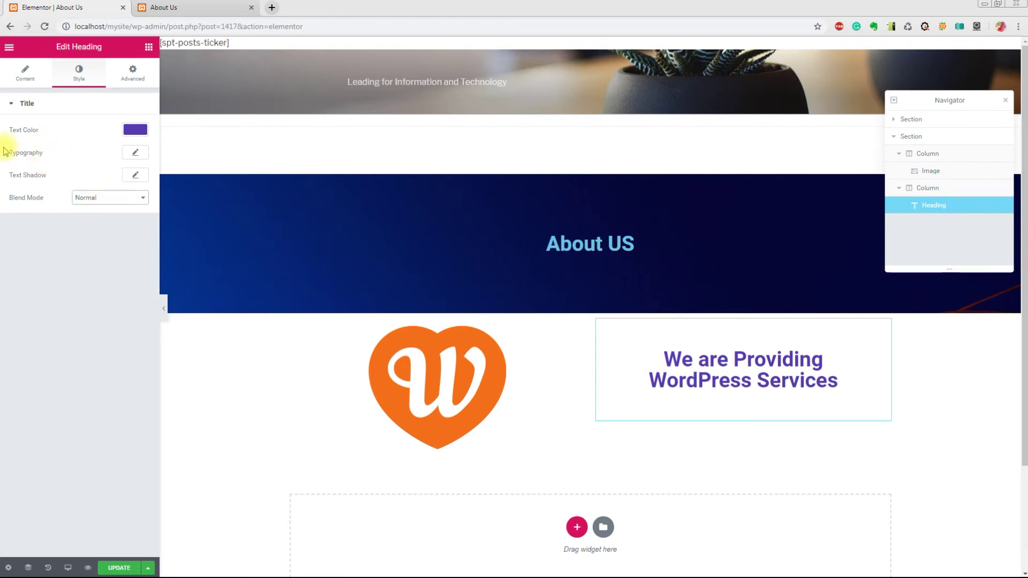
pyautogui.click(130, 153)
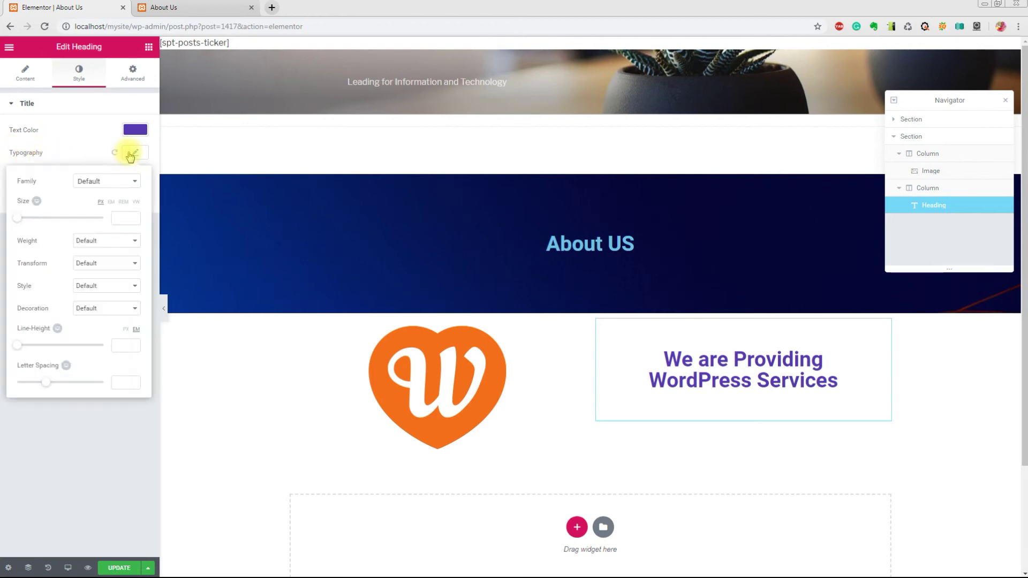
pyautogui.moveTo(16, 217); pyautogui.dragTo(33, 222)
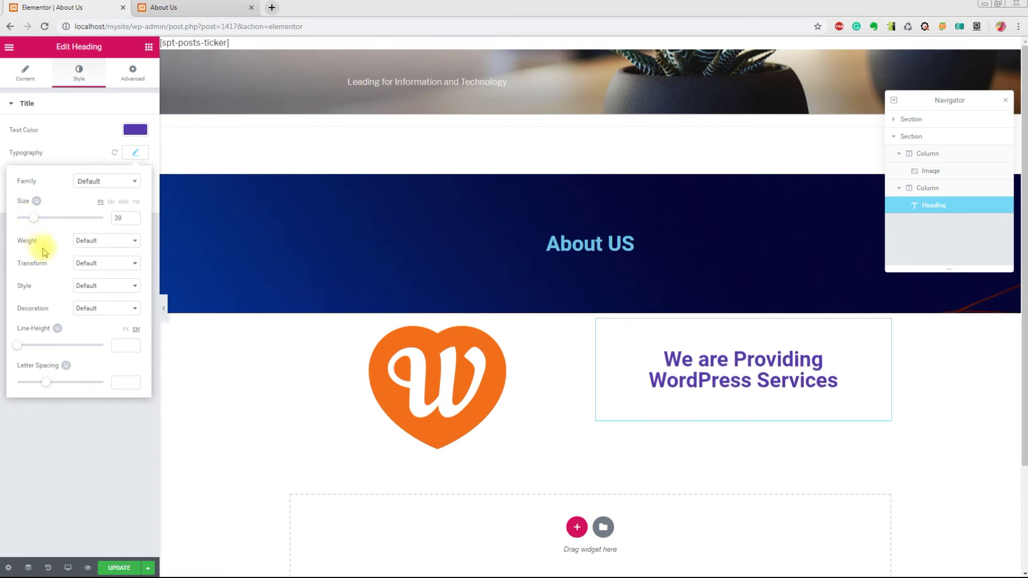
pyautogui.moveTo(18, 346); pyautogui.dragTo(34, 348)
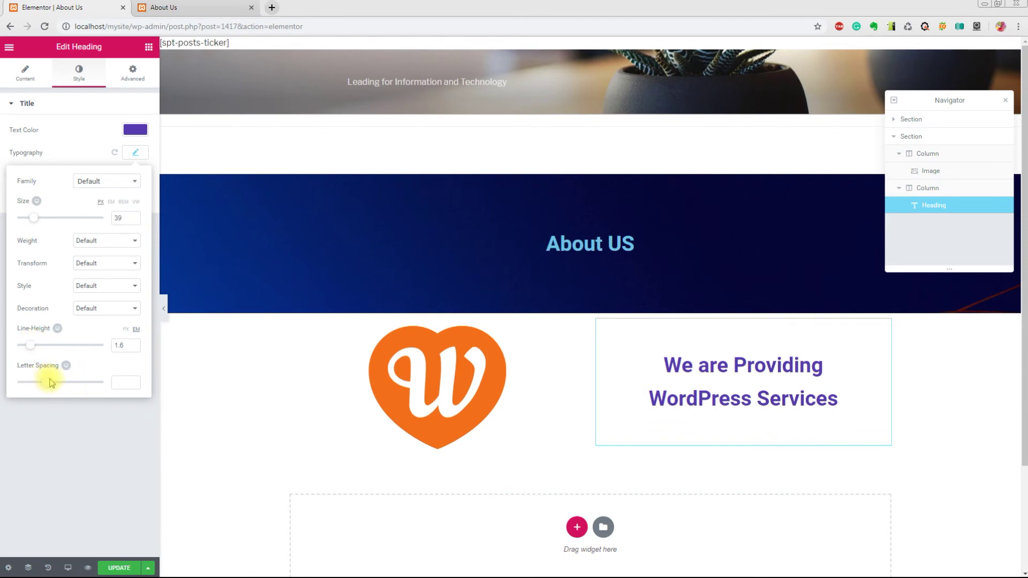
pyautogui.moveTo(48, 381); pyautogui.dragTo(63, 389)
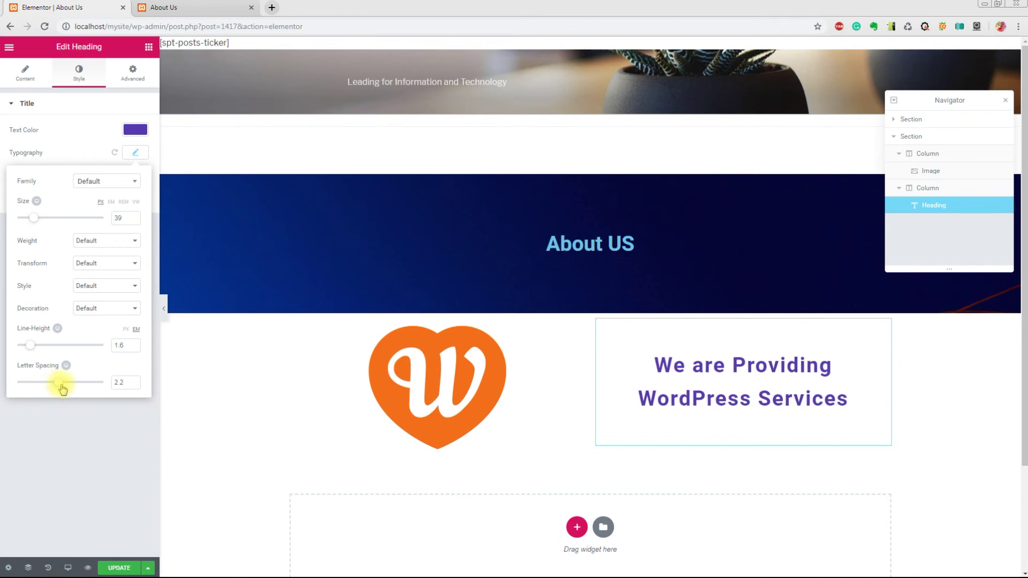
pyautogui.moveTo(63, 390); pyautogui.dragTo(51, 386)
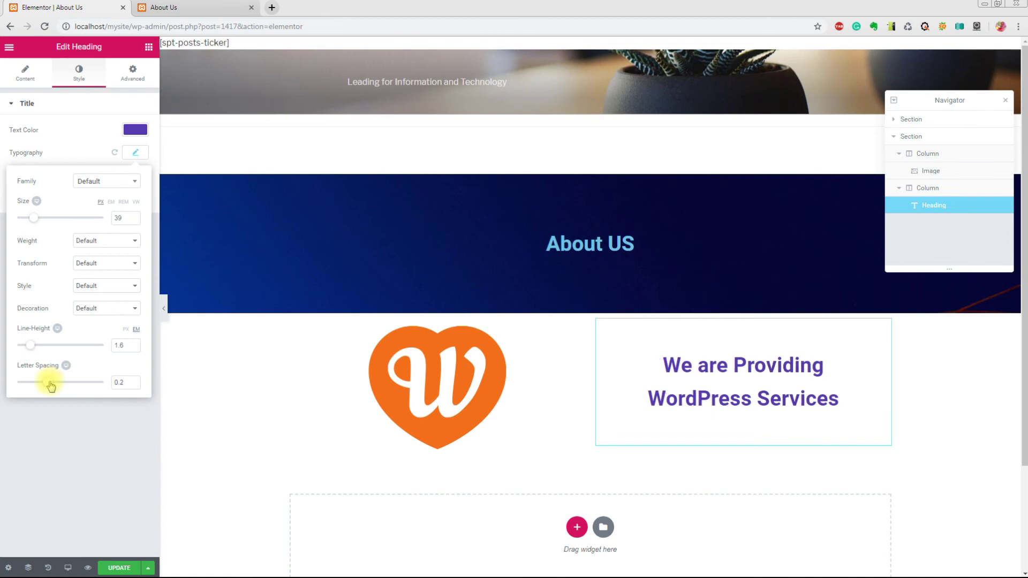
pyautogui.click(91, 423)
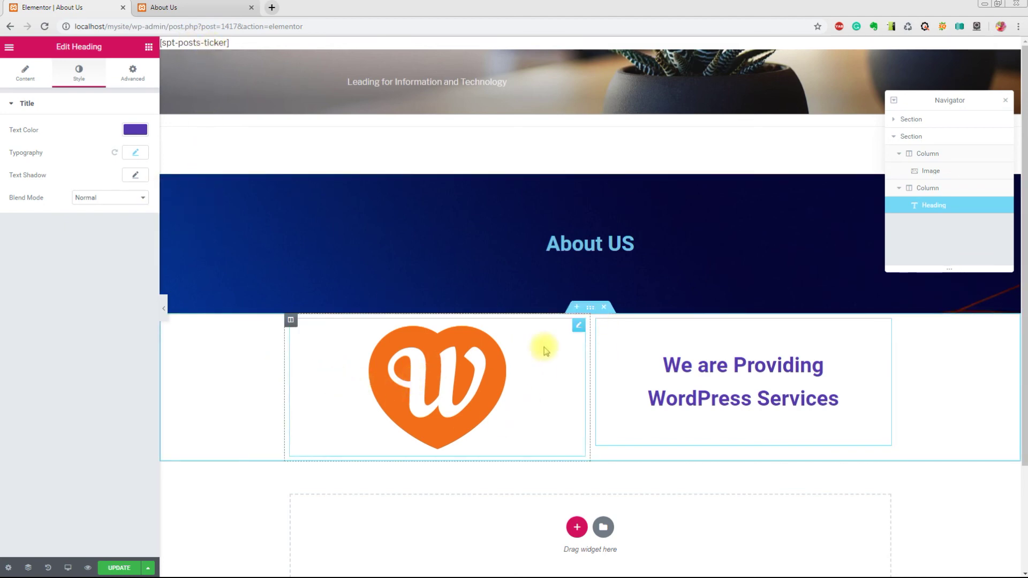
# - Update the page and reload its live version to check the new two-column section
pyautogui.click(119, 568)
pyautogui.hotkey('ctrl', 'Tab')
pyautogui.click(44, 26)
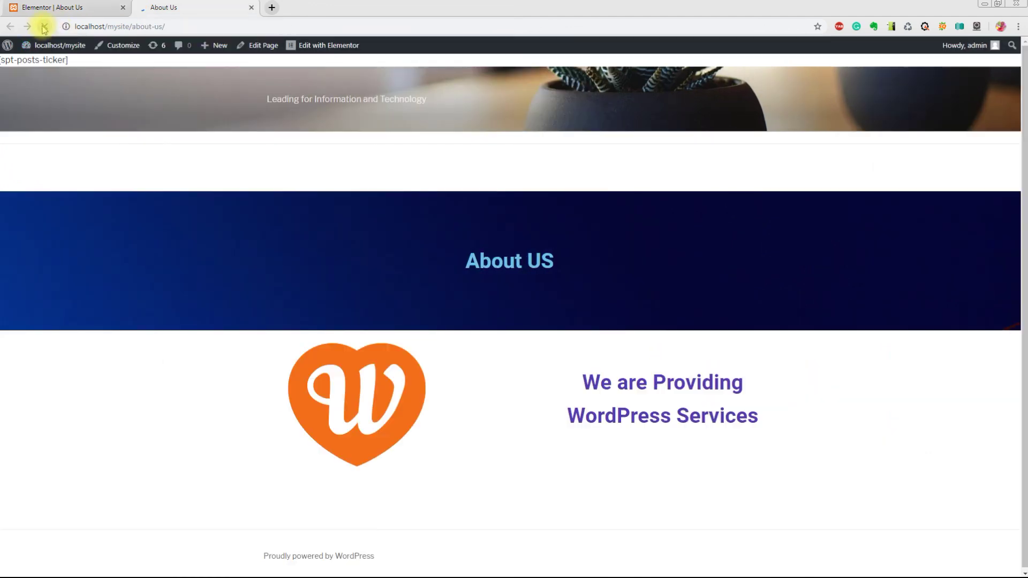